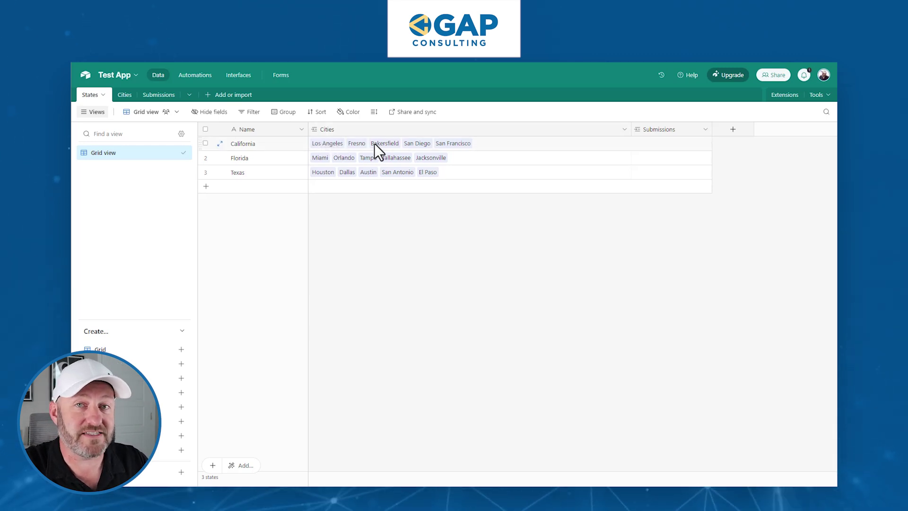
Step: Inspect the Cities table, selecting the five California cities and their linked state
left_click(125, 96)
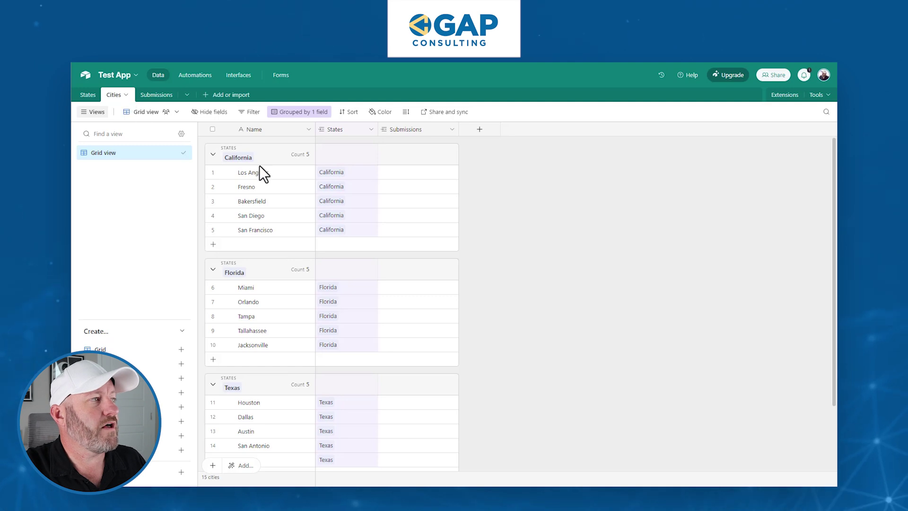
left_click_drag(265, 172, 277, 232)
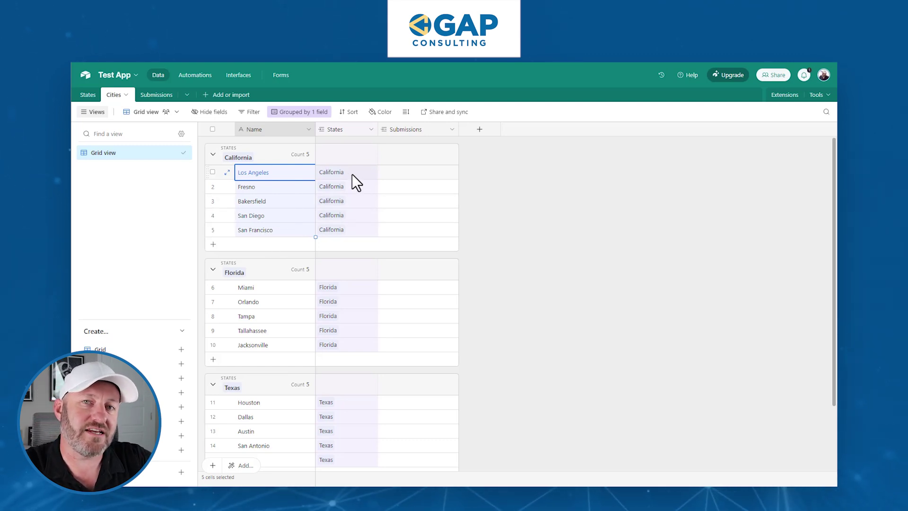
scroll(267, 259, "down", 3)
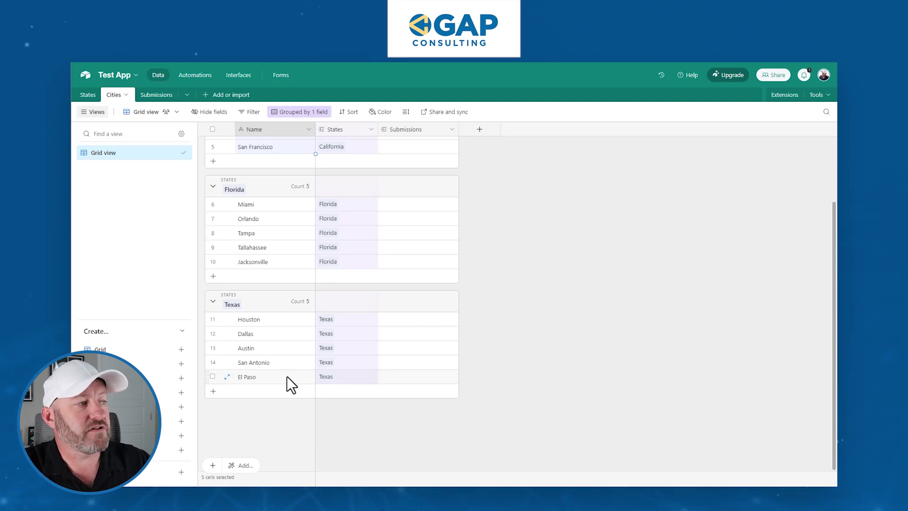
scroll(286, 376, "up", 3)
left_click(361, 170)
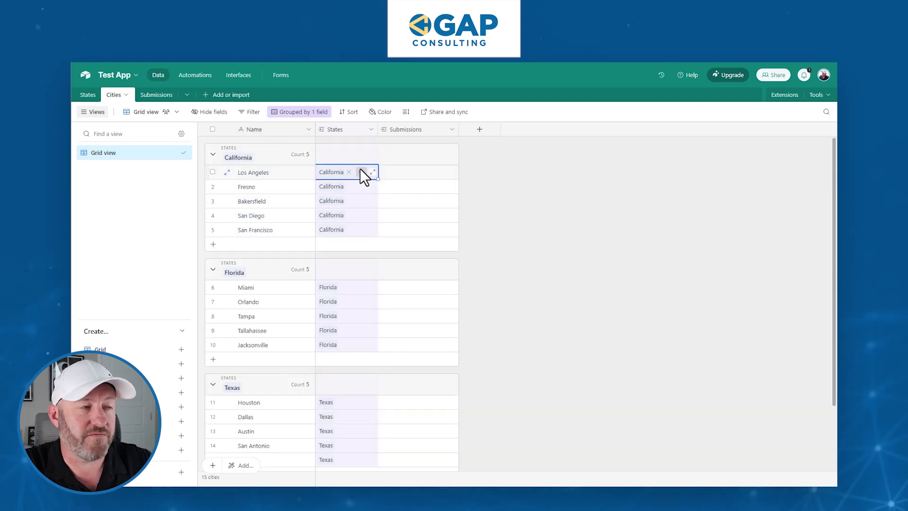
left_click_drag(279, 177, 291, 237)
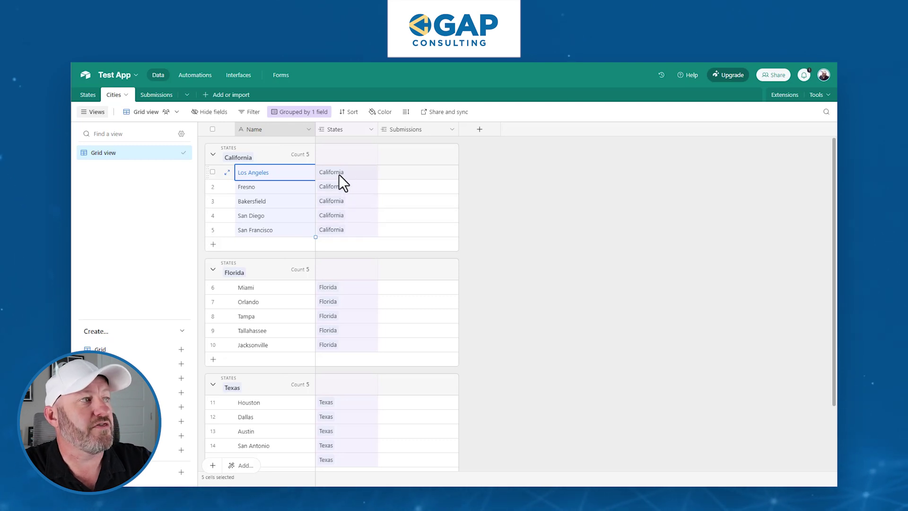
left_click(618, 267)
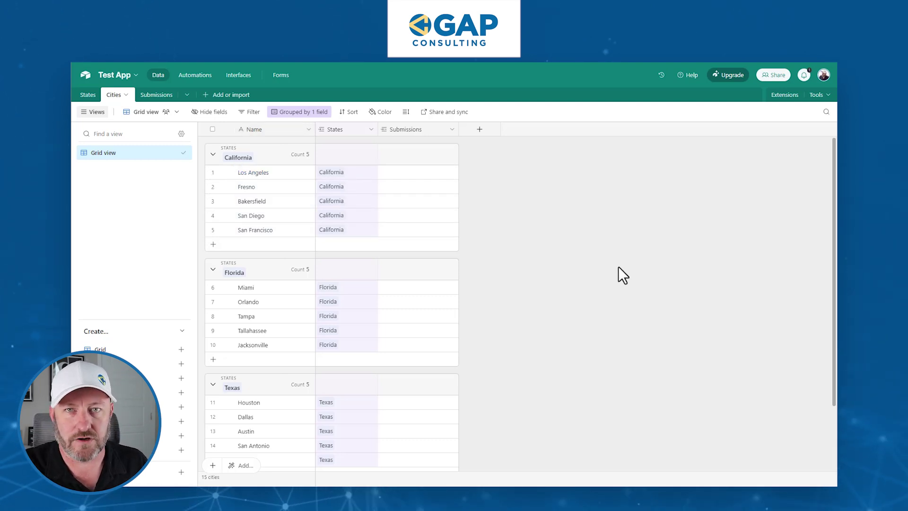
Step: Glance at the States table, return to Cities, then bring up the Submissions table
left_click(94, 95)
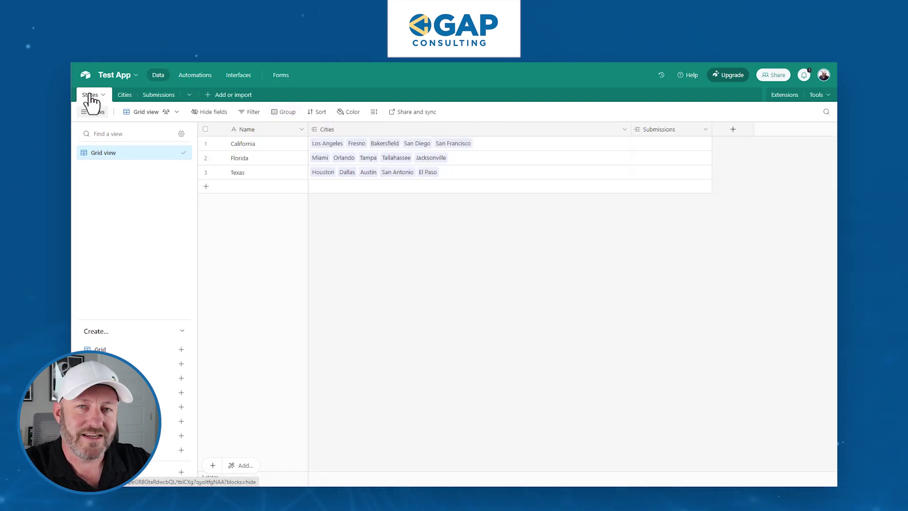
left_click(125, 97)
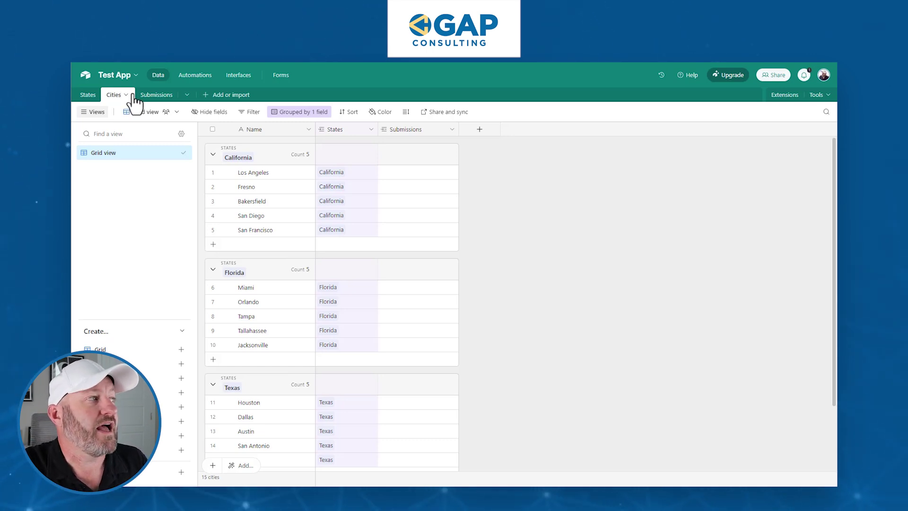
left_click(156, 96)
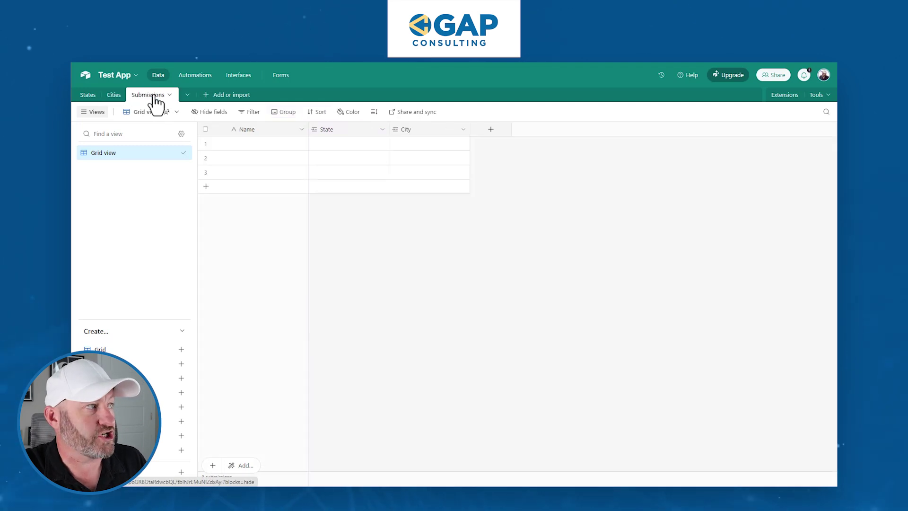
Step: Delete the three blank submission records and add one fresh empty record
left_click(206, 171)
left_click(205, 157)
right_click(206, 158)
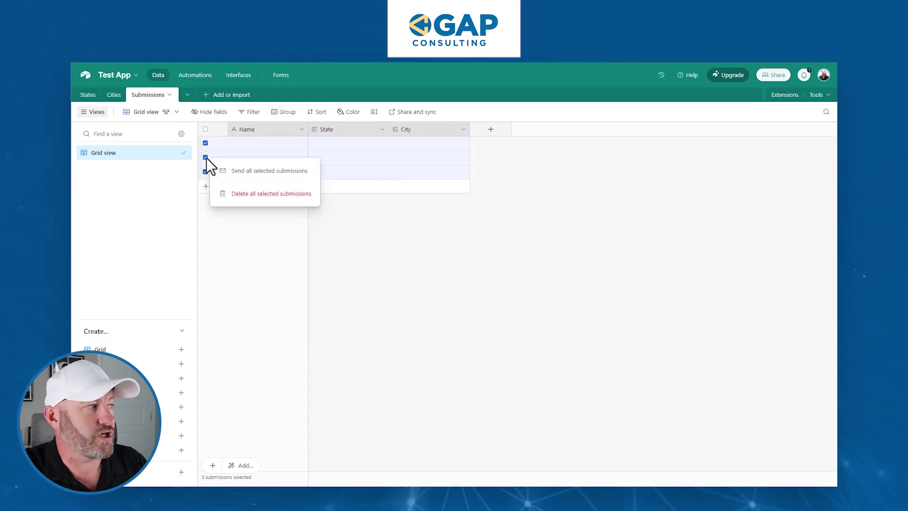
left_click(247, 194)
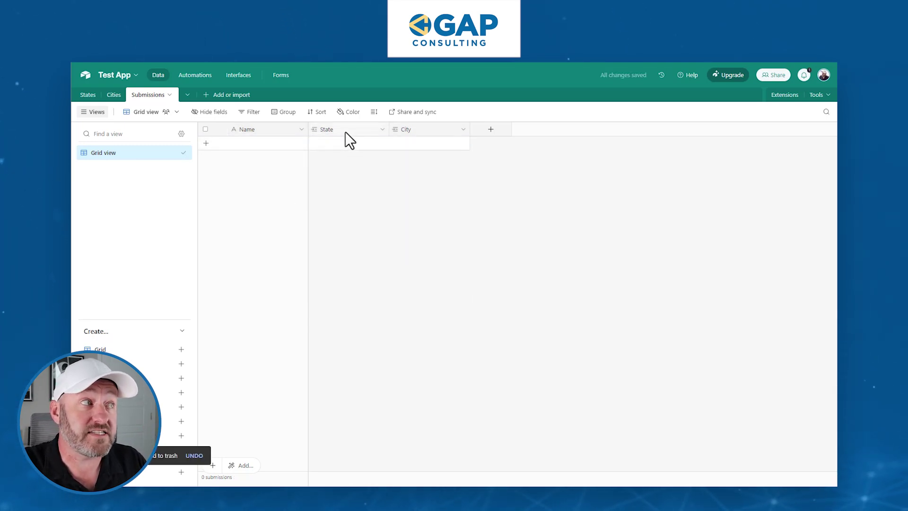
left_click(372, 148)
Step: Set the new submission's State to California
left_click(316, 143)
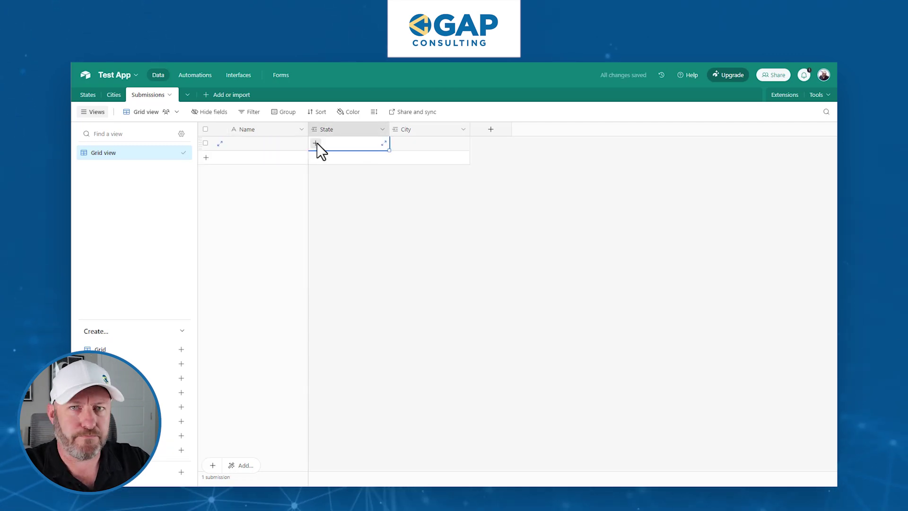
left_click(316, 143)
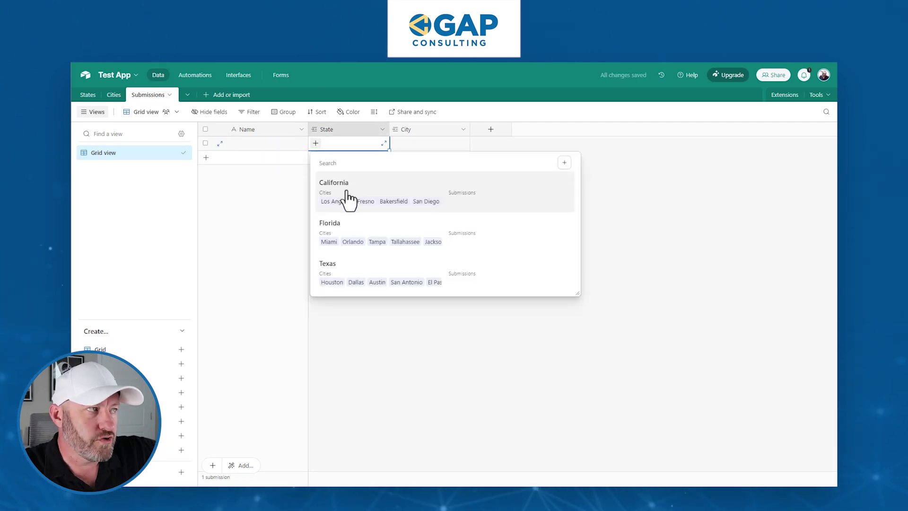
left_click(349, 200)
key("Escape")
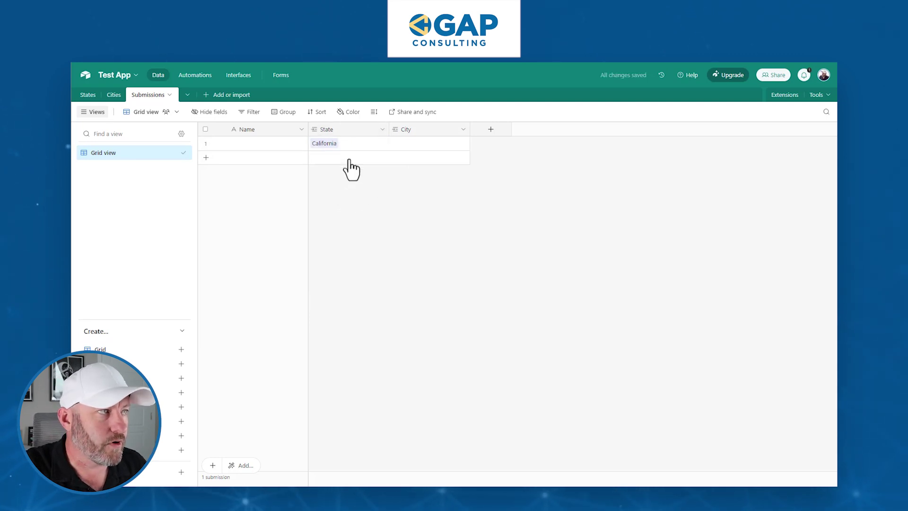
Step: Browse the full list of cities offered for the City cell without choosing one
left_click(398, 144)
left_click(396, 143)
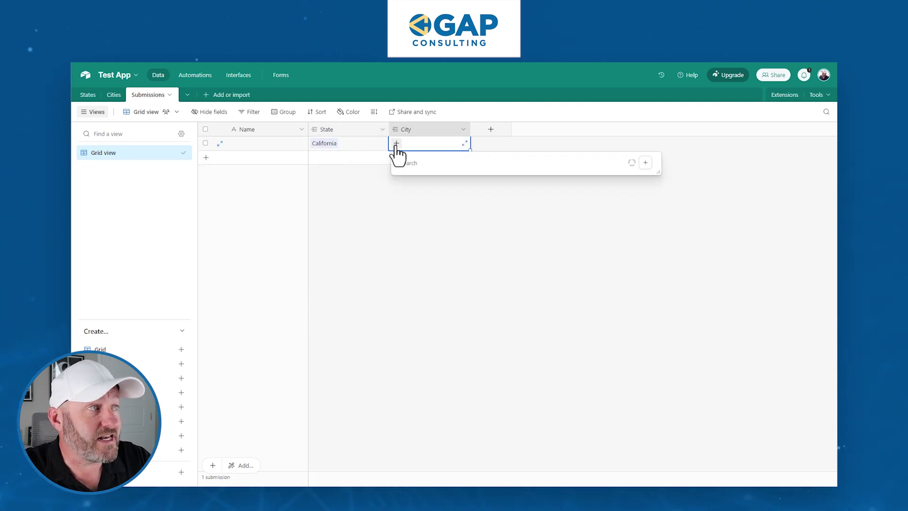
scroll(435, 244, "down", 10)
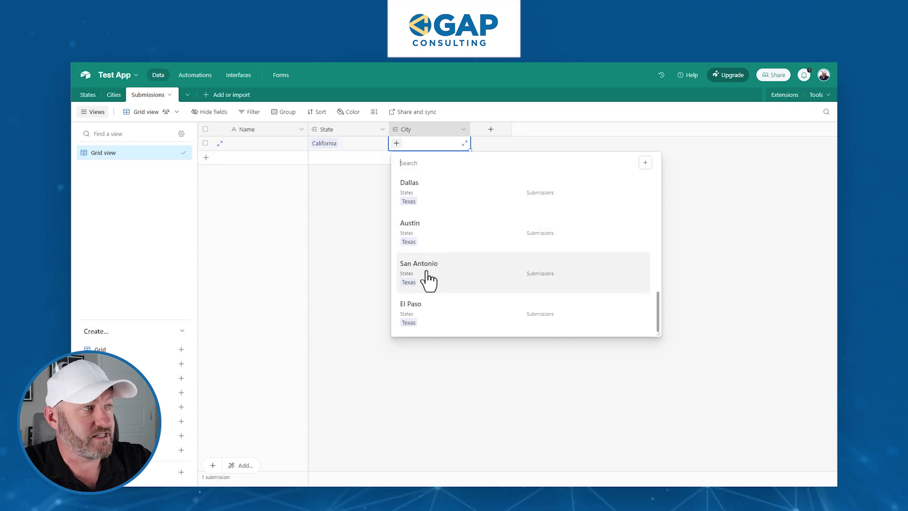
scroll(428, 278, "up", 4)
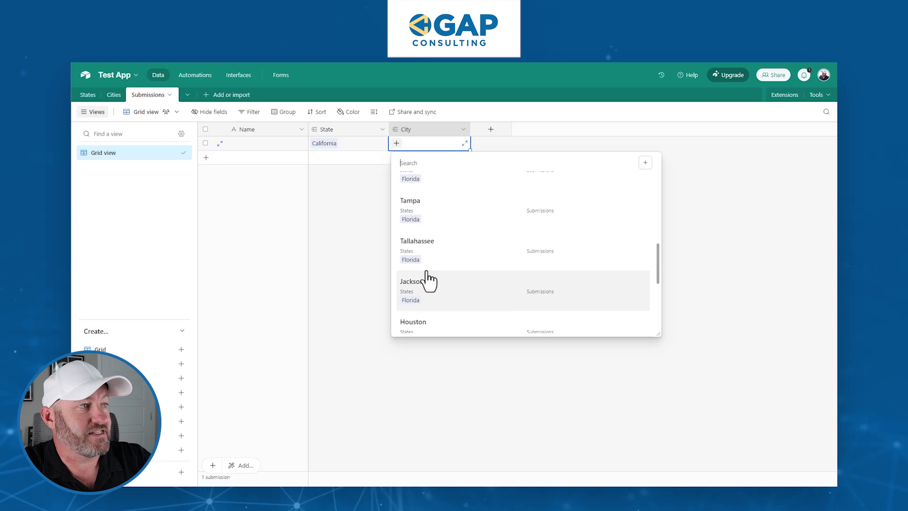
scroll(427, 278, "up", 5)
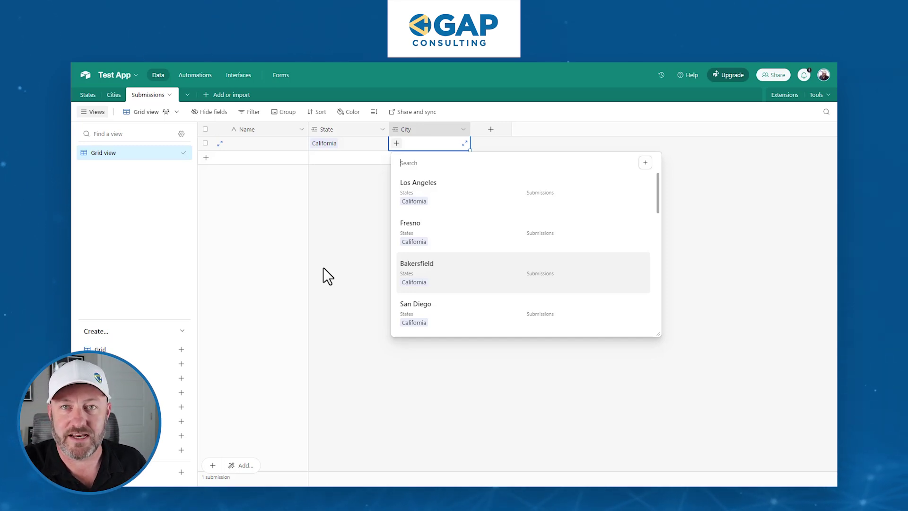
key("Escape")
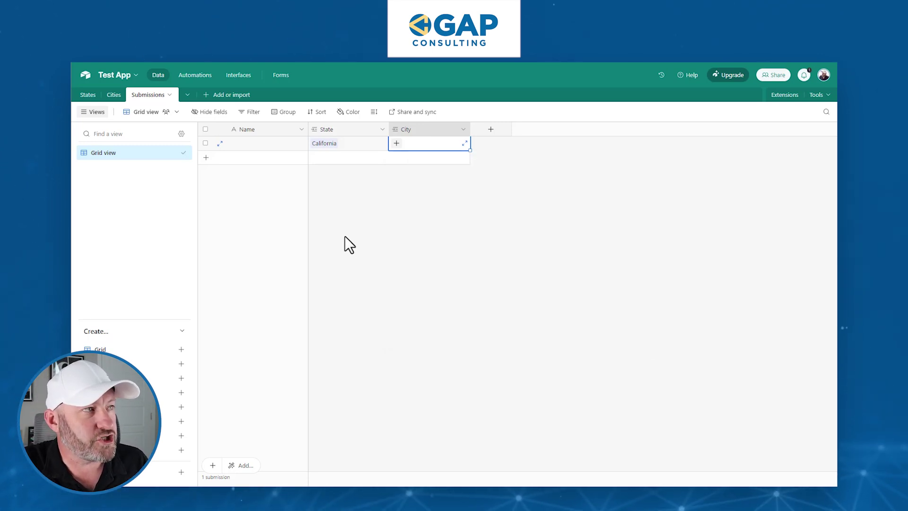
double_click(418, 132)
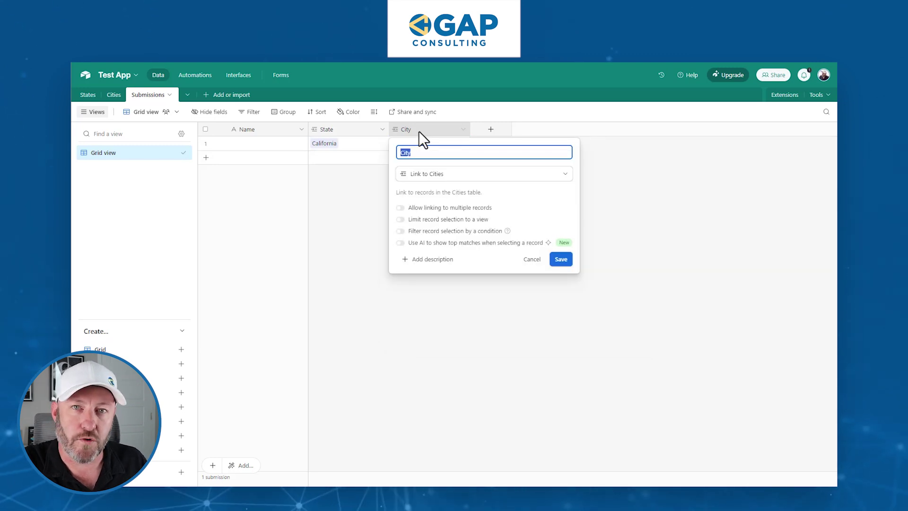
Step: Edit the City field and switch on Filter record selection by a condition
key("Escape")
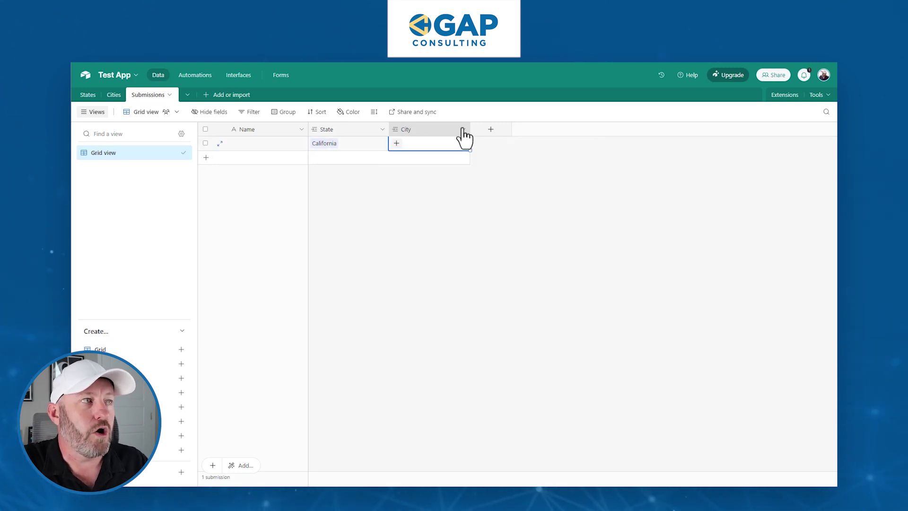
left_click(463, 129)
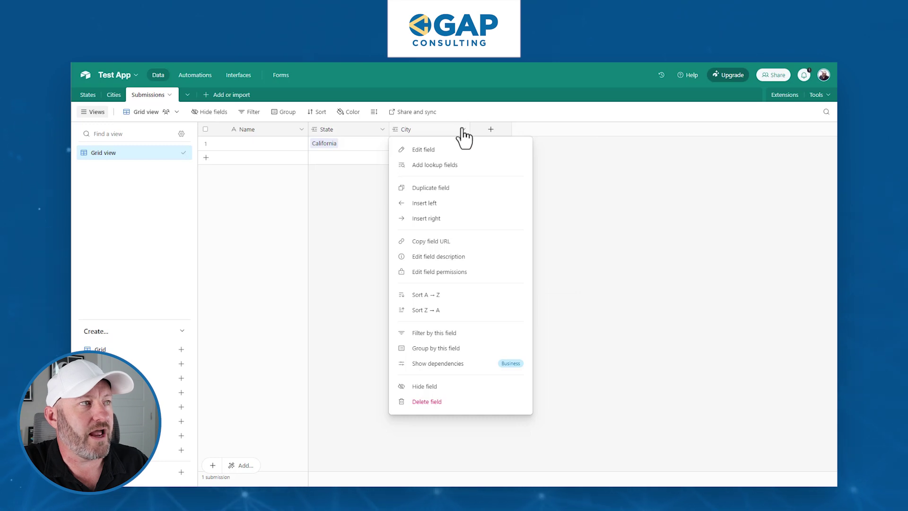
left_click(450, 150)
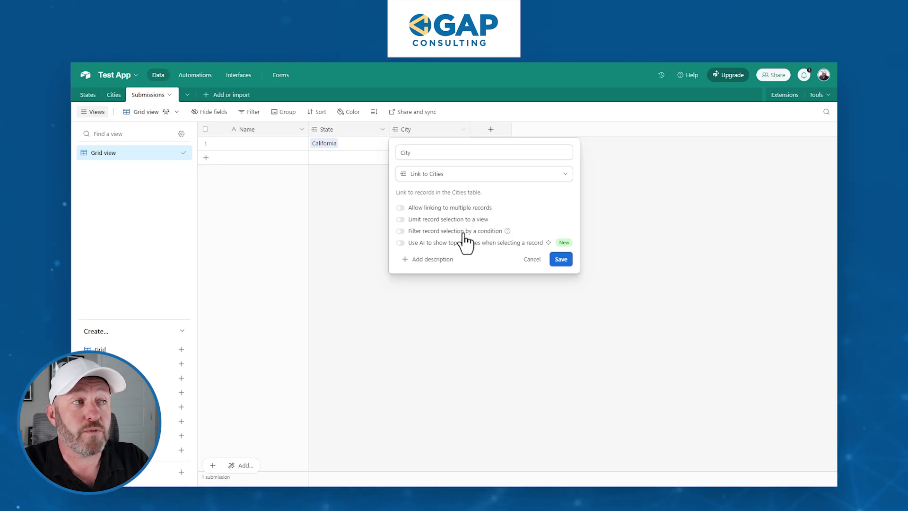
left_click(463, 232)
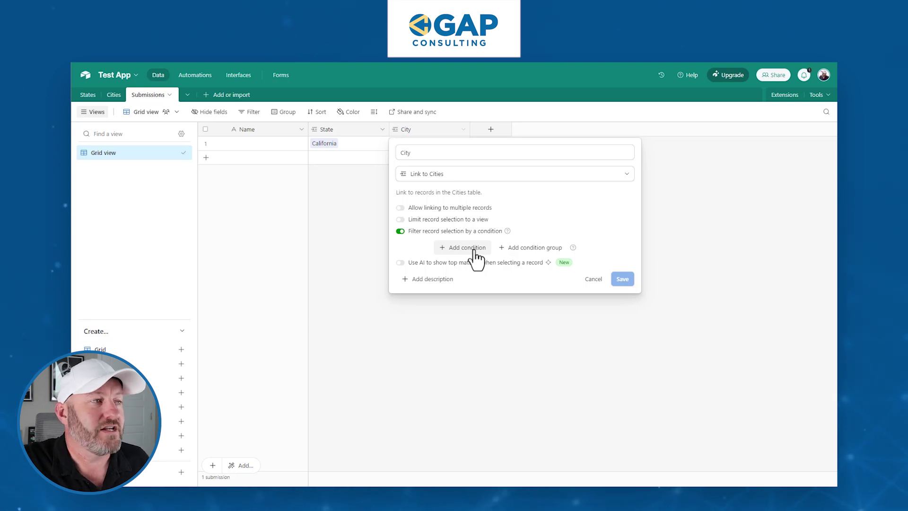
Step: Add a City filter condition on the States field, trying California, then a fixed Texas value
left_click(473, 248)
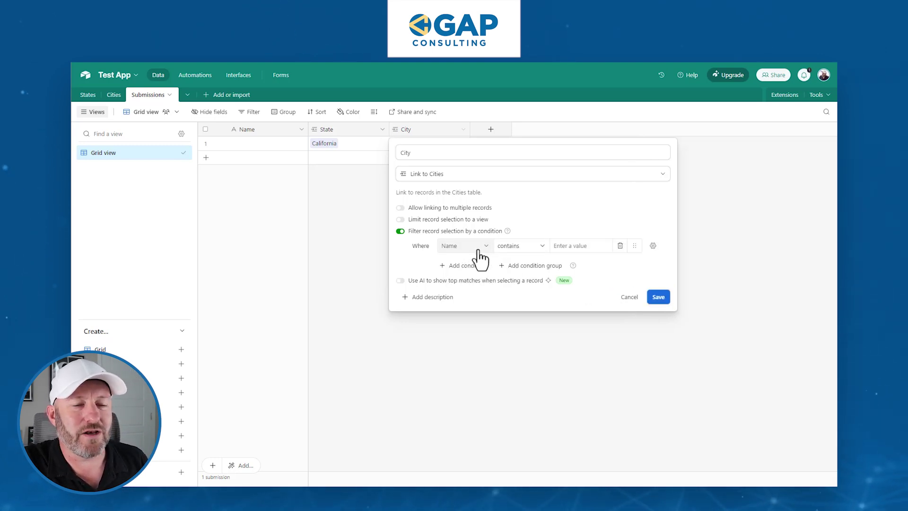
left_click(477, 247)
left_click(479, 315)
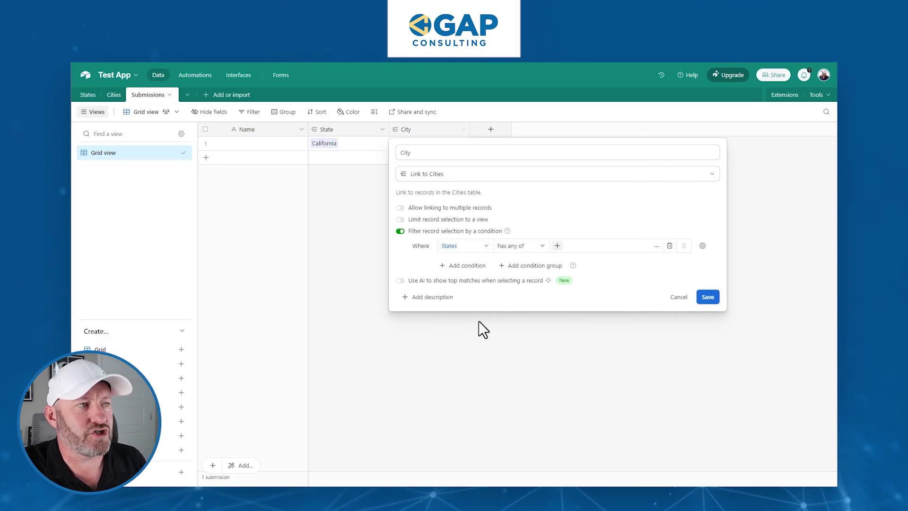
left_click(557, 247)
left_click(577, 299)
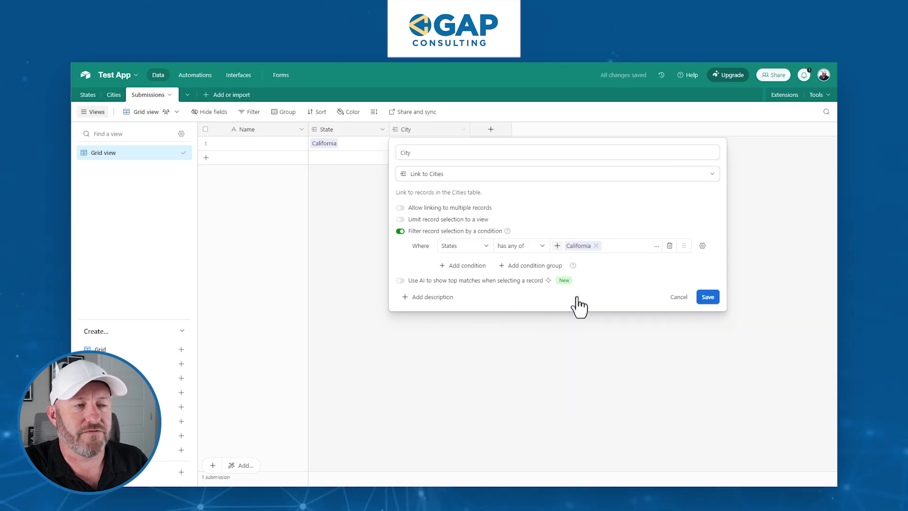
left_click(596, 245)
left_click(557, 246)
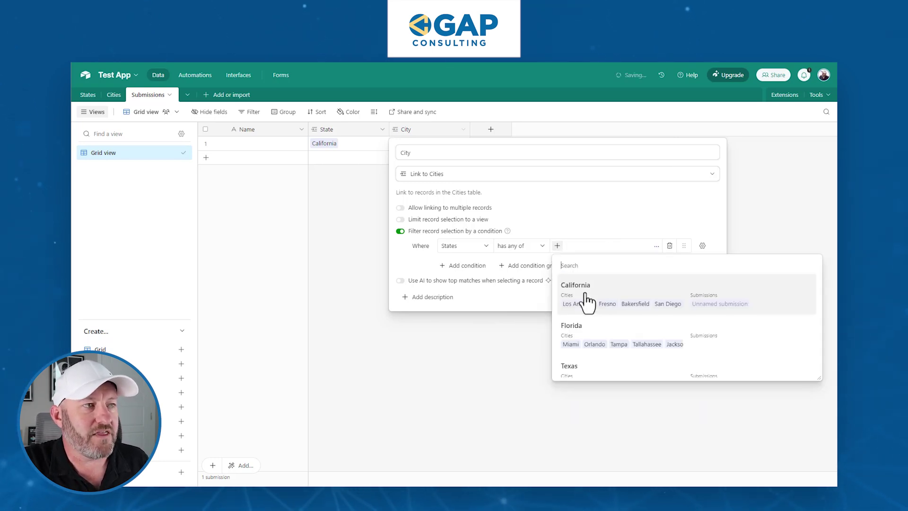
left_click(583, 376)
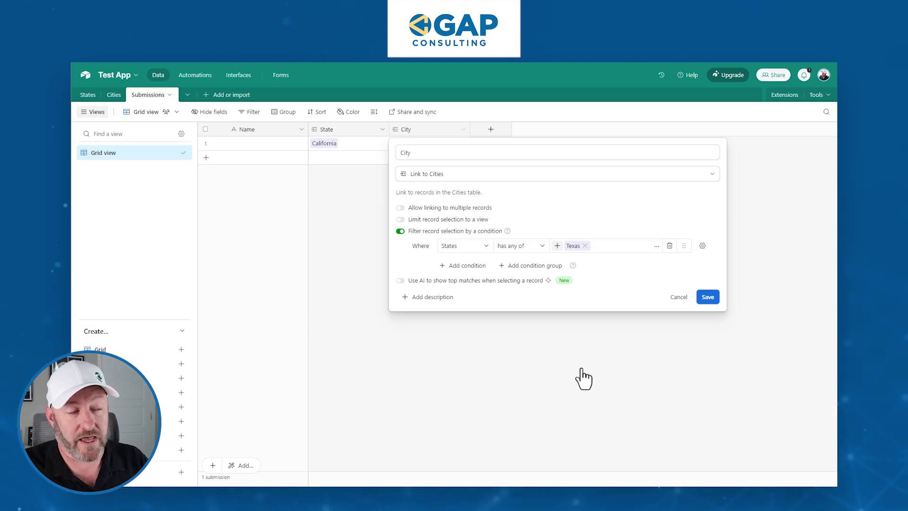
Step: Replace the fixed Texas value with a dynamic condition matching the record's own State field
left_click(585, 246)
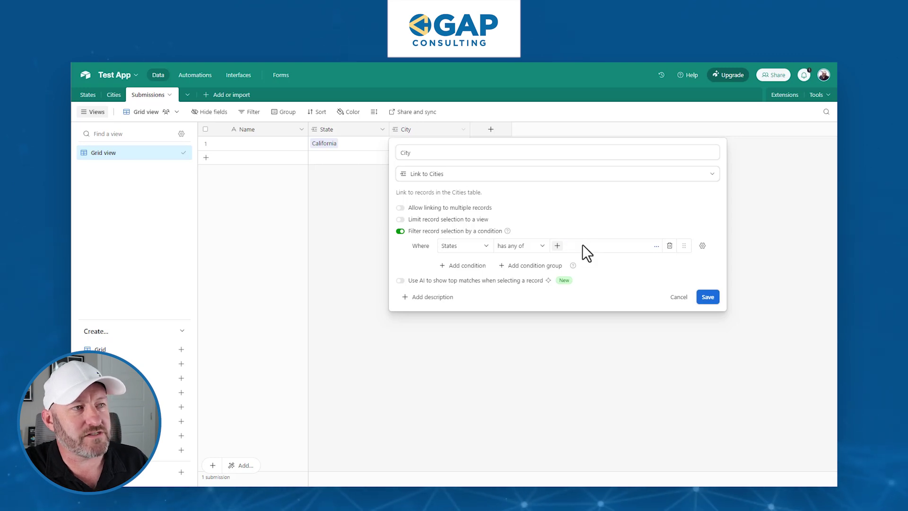
left_click(703, 246)
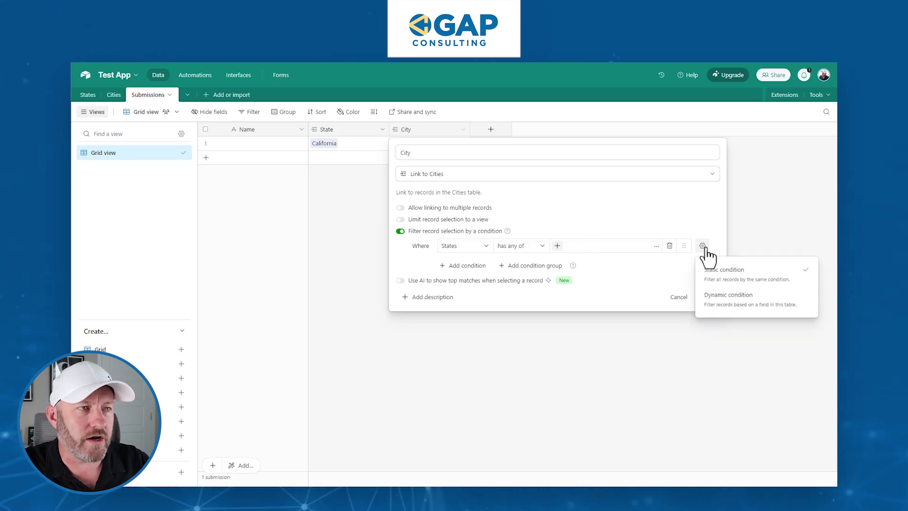
left_click(737, 306)
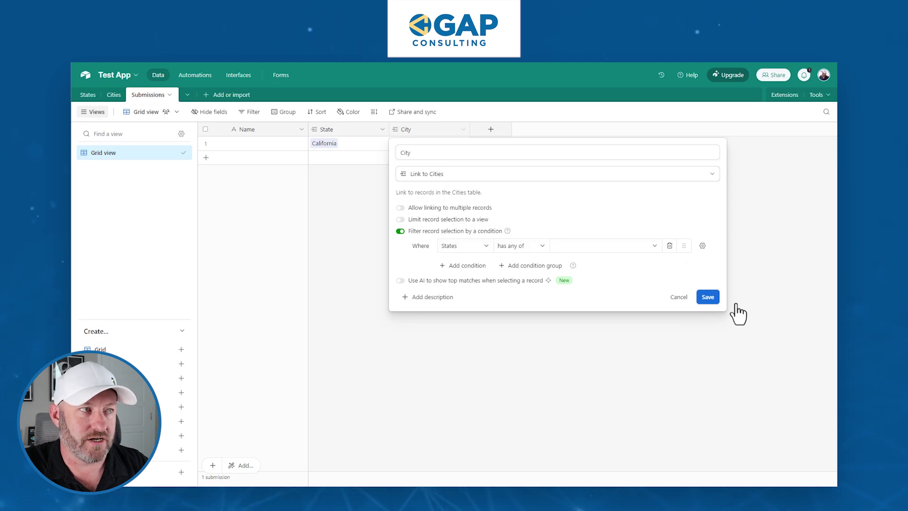
left_click(617, 245)
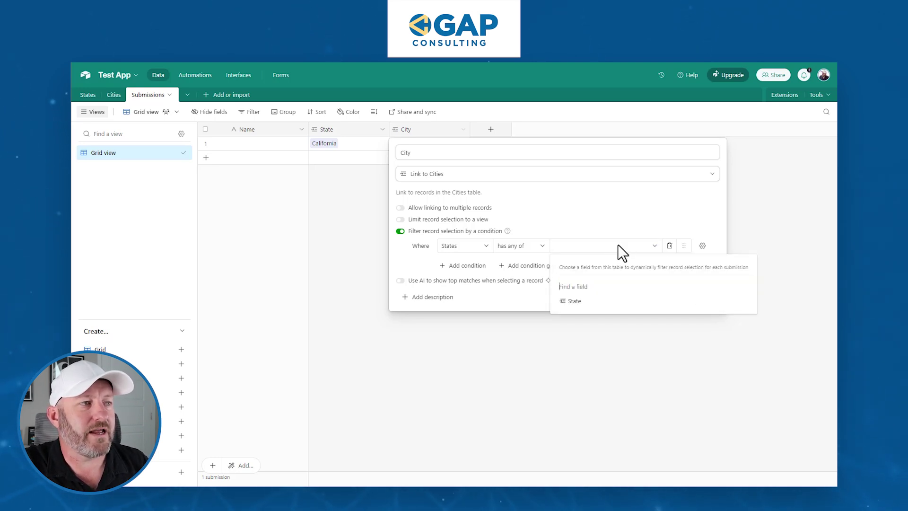
left_click(597, 302)
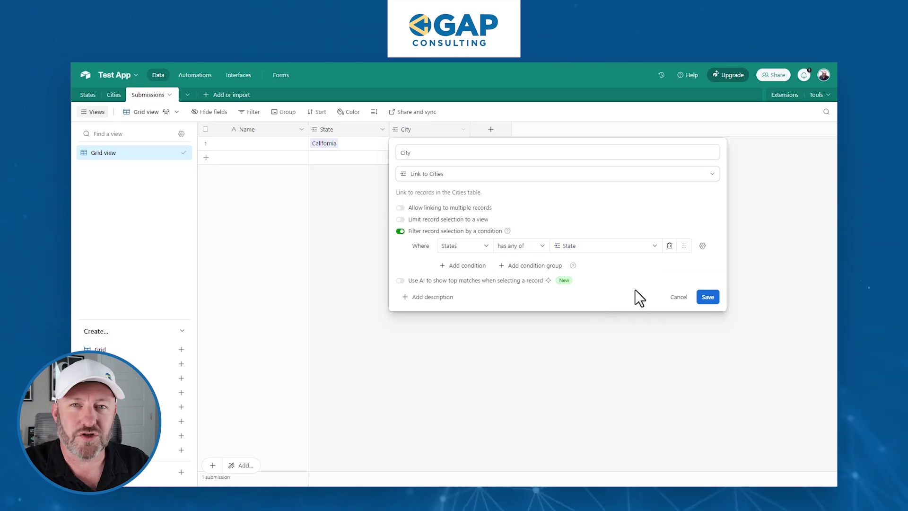
Step: Save and confirm the dynamic City filter, then check Cities and review the field settings
left_click(710, 297)
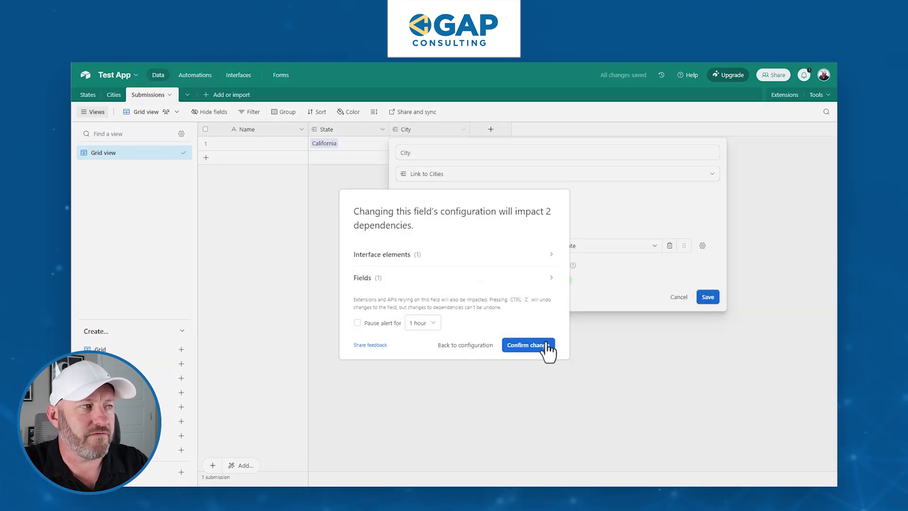
left_click(546, 345)
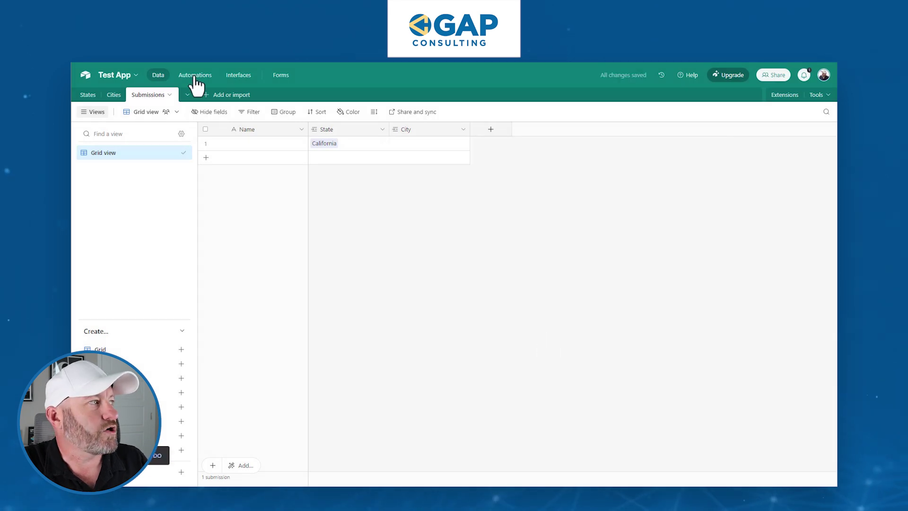
left_click(114, 94)
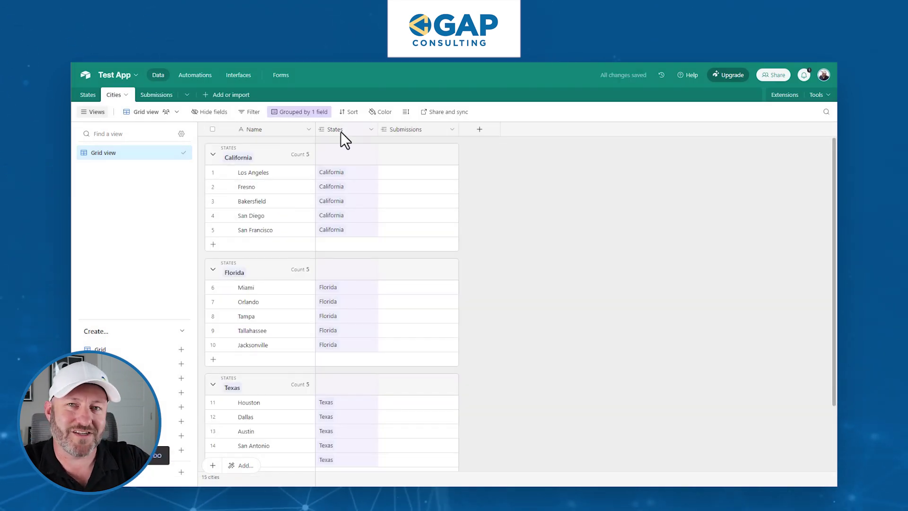
left_click(156, 97)
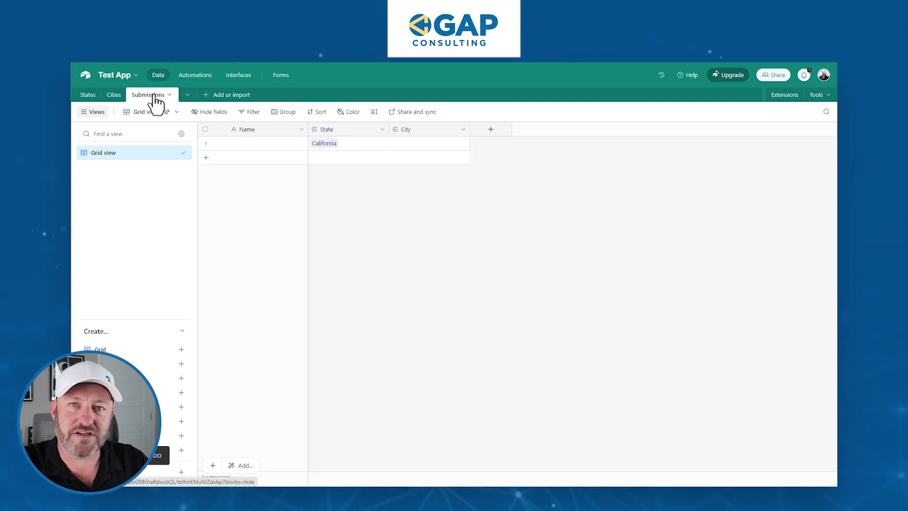
double_click(429, 127)
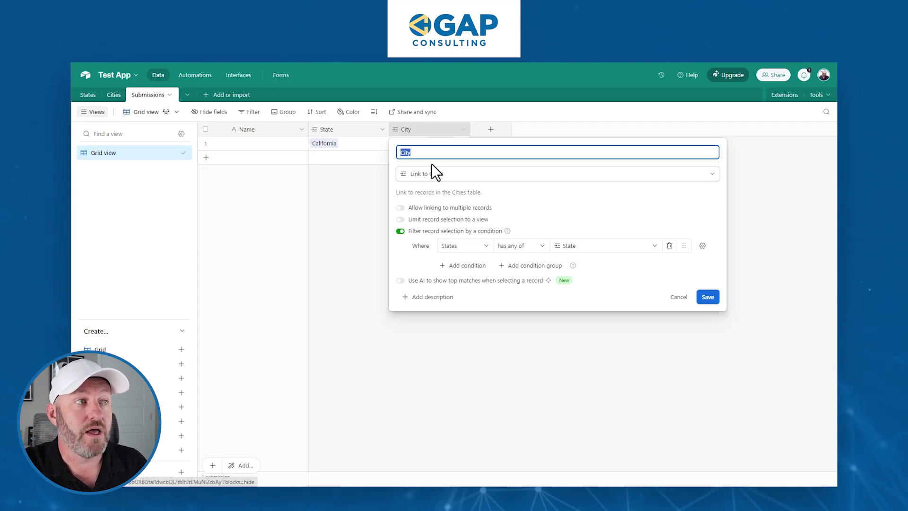
left_click(329, 143)
Step: Review the City choices offered for the California submission
left_click(347, 145)
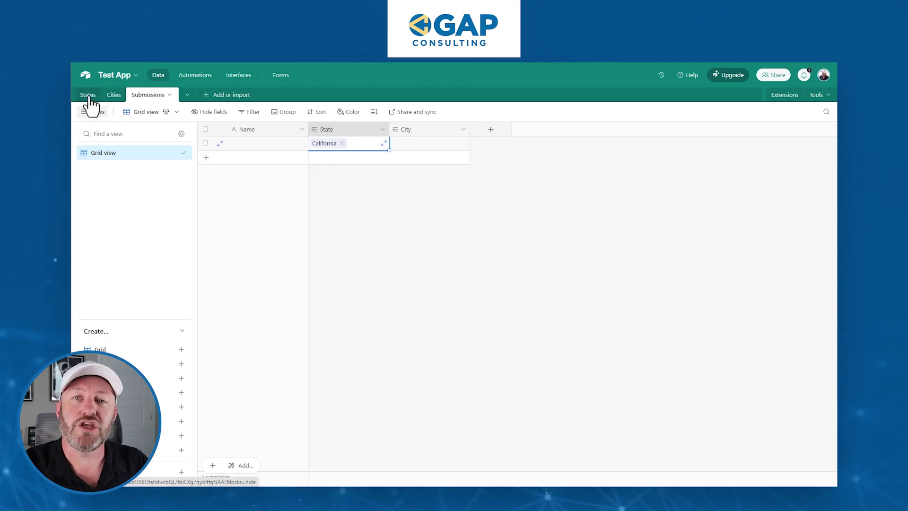
left_click(410, 145)
left_click(397, 143)
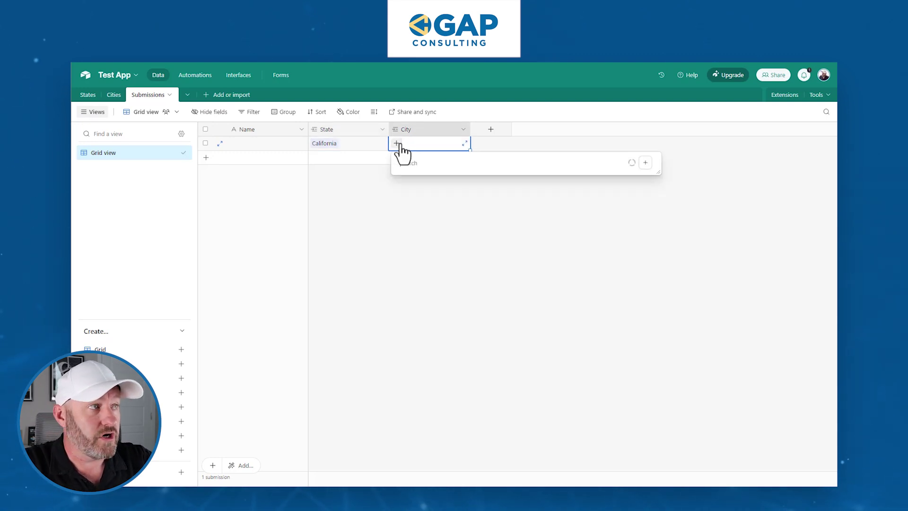
scroll(455, 303, "down", 2)
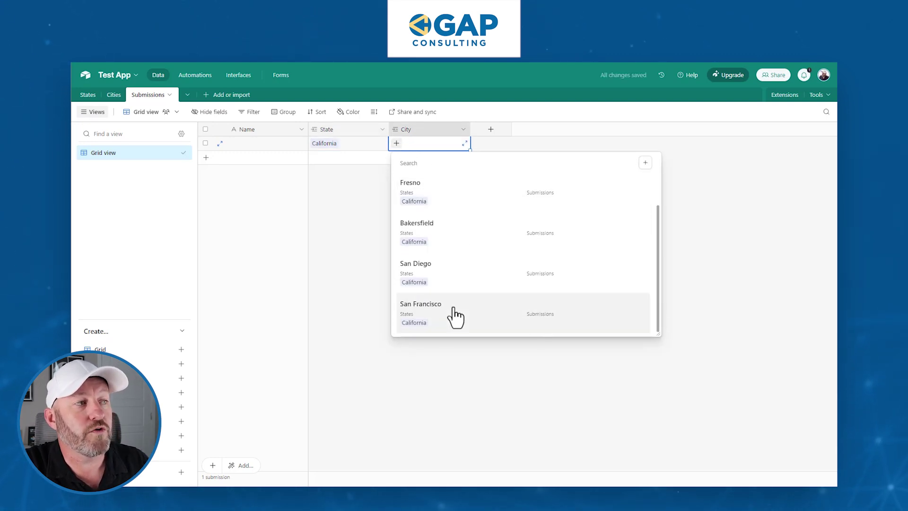
scroll(440, 265, "up", 3)
key("Escape")
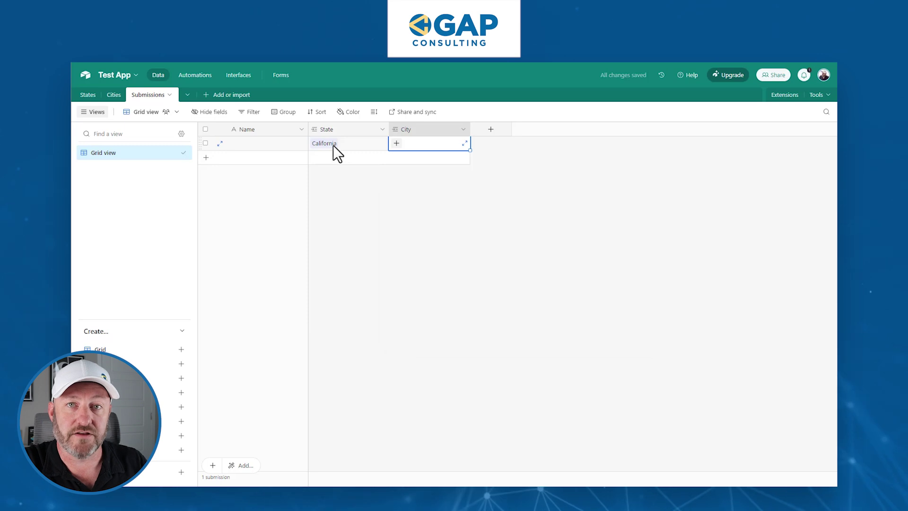
Step: Add a second submission with State Texas and view its Texas-only City choices
left_click(325, 159)
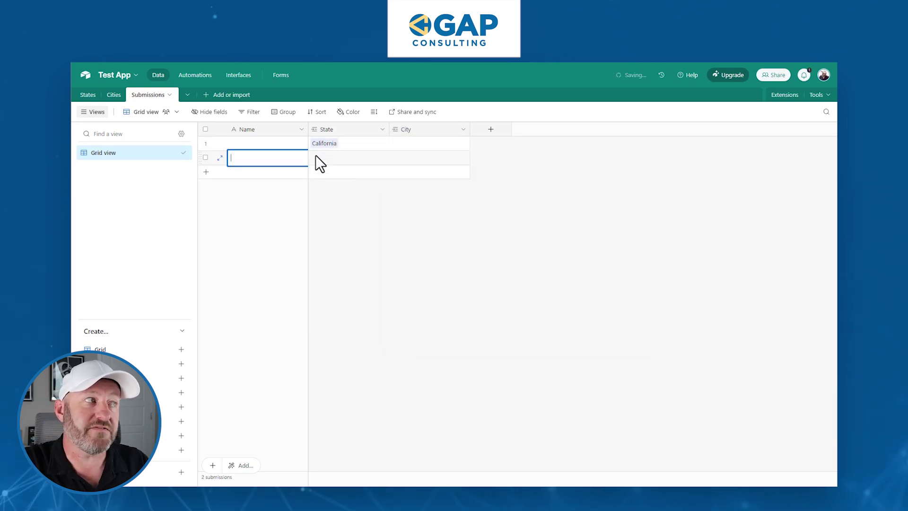
left_click(316, 156)
left_click(315, 158)
left_click(354, 286)
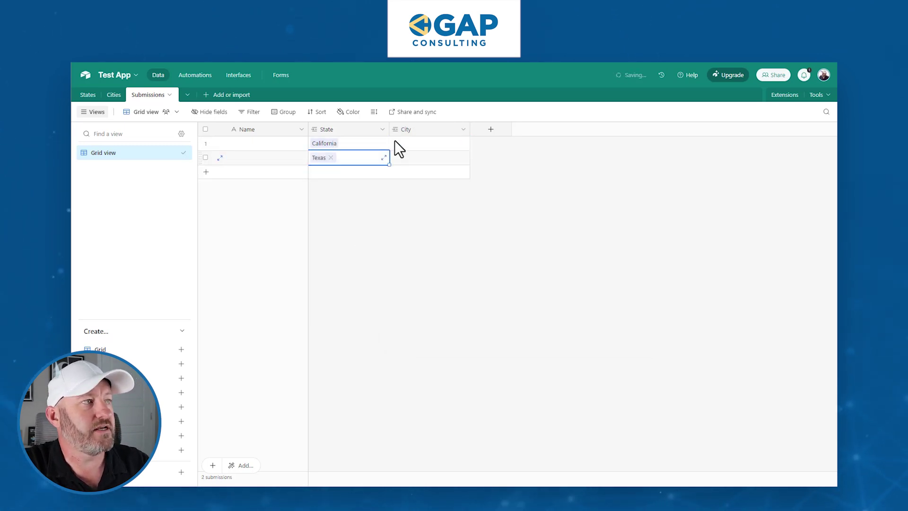
left_click(402, 158)
left_click(396, 158)
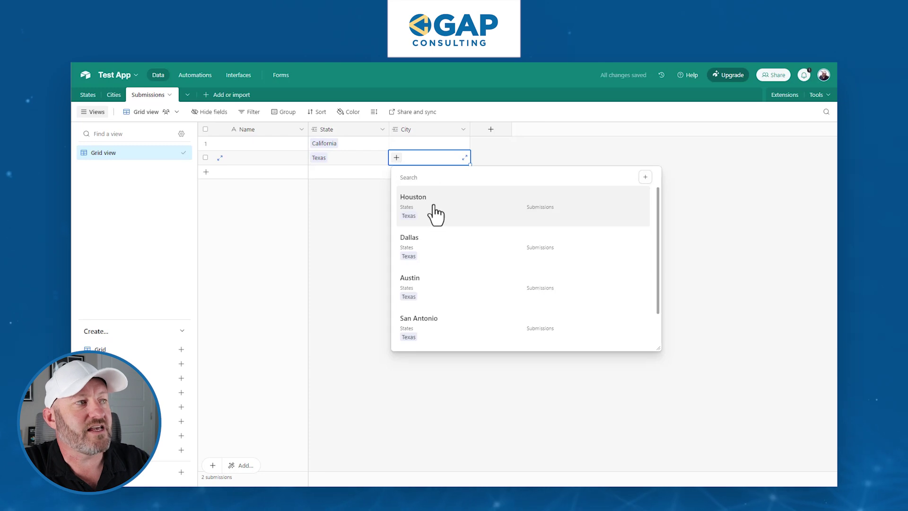
scroll(432, 211, "down", 1)
scroll(437, 322, "down", 1)
scroll(433, 321, "up", 2)
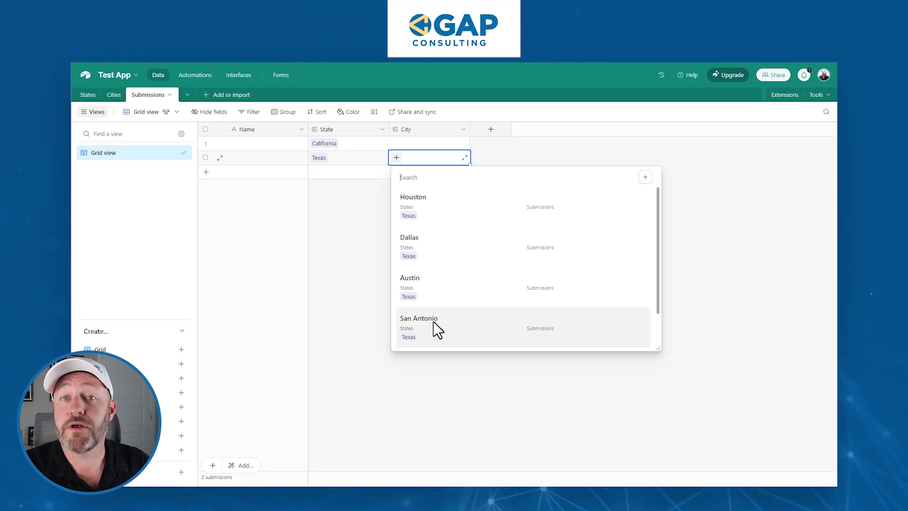
Step: Open the New Submissions form and check its fields: State and City visible, Name hidden
left_click(281, 75)
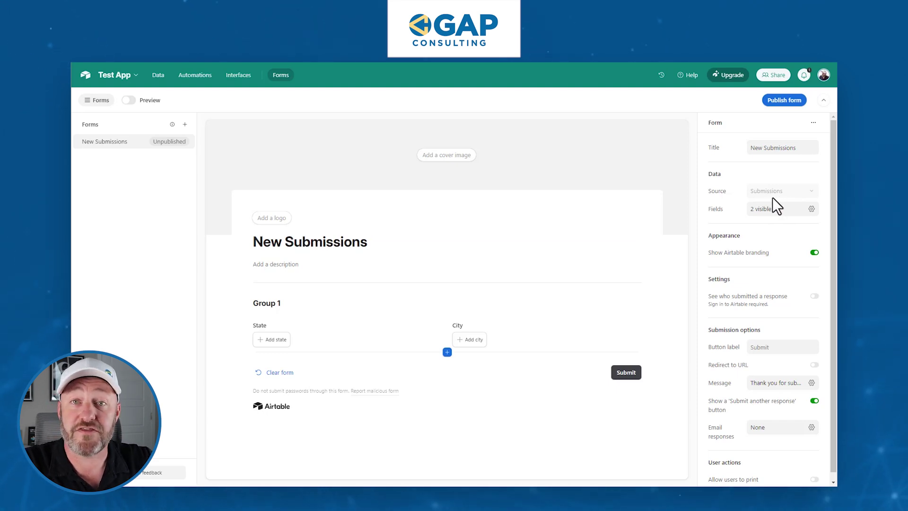
left_click(783, 209)
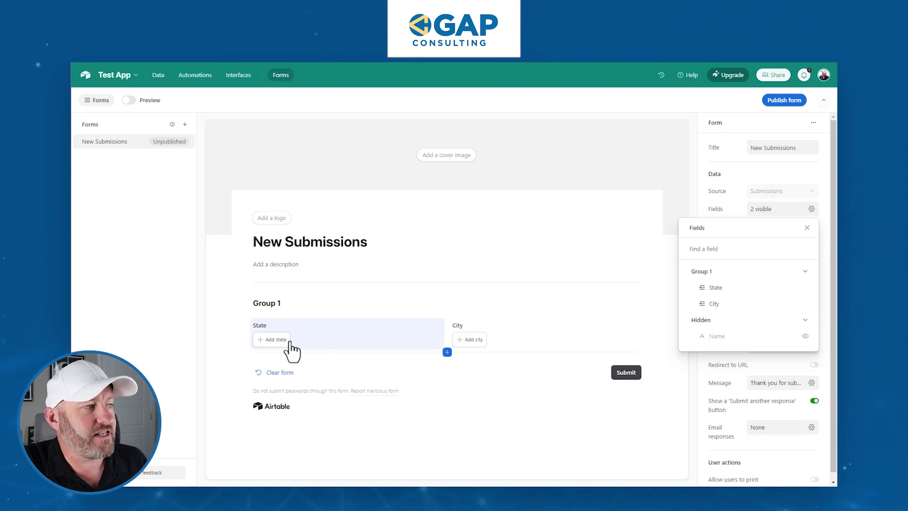
Step: Test the form by choosing Florida as State and viewing the cities offered
left_click(260, 342)
left_click(264, 341)
left_click(265, 341)
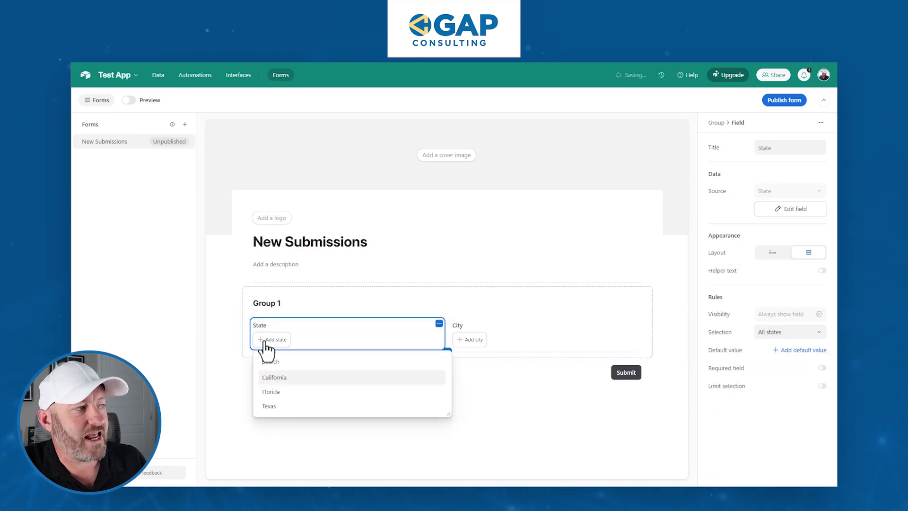
left_click(271, 391)
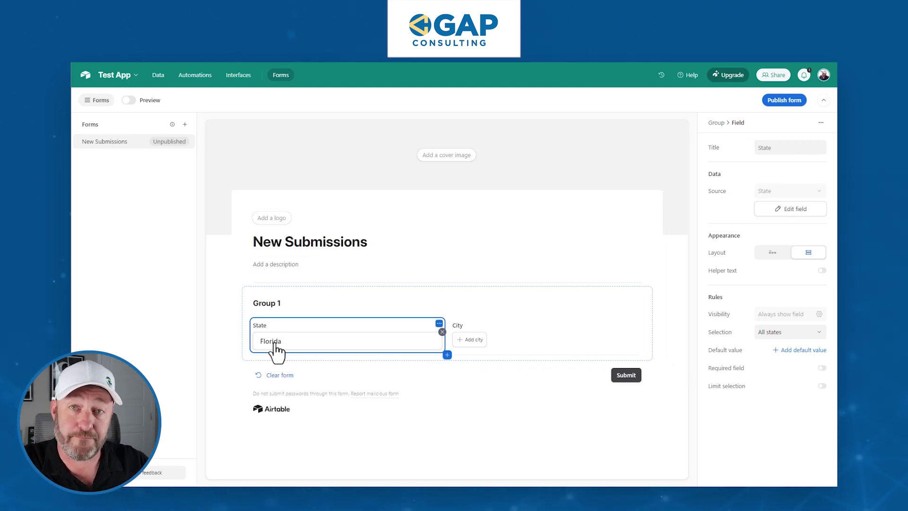
left_click(486, 344)
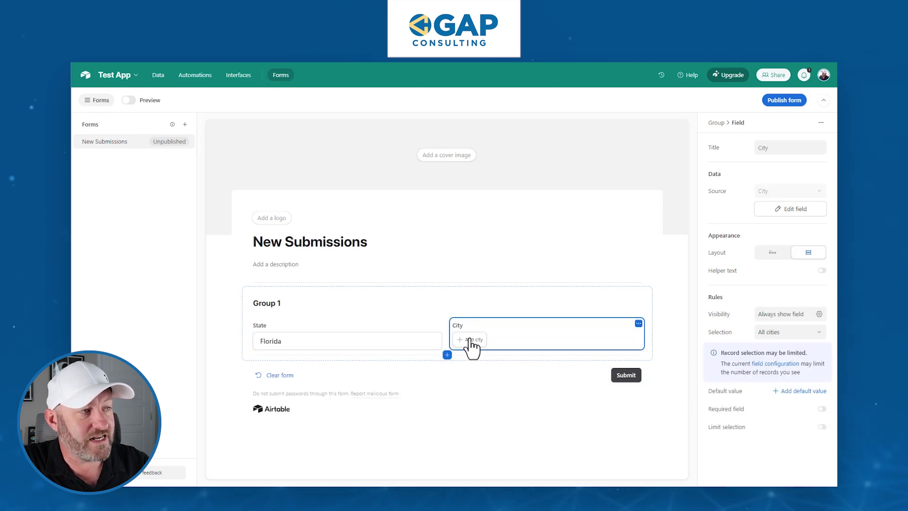
left_click(469, 340)
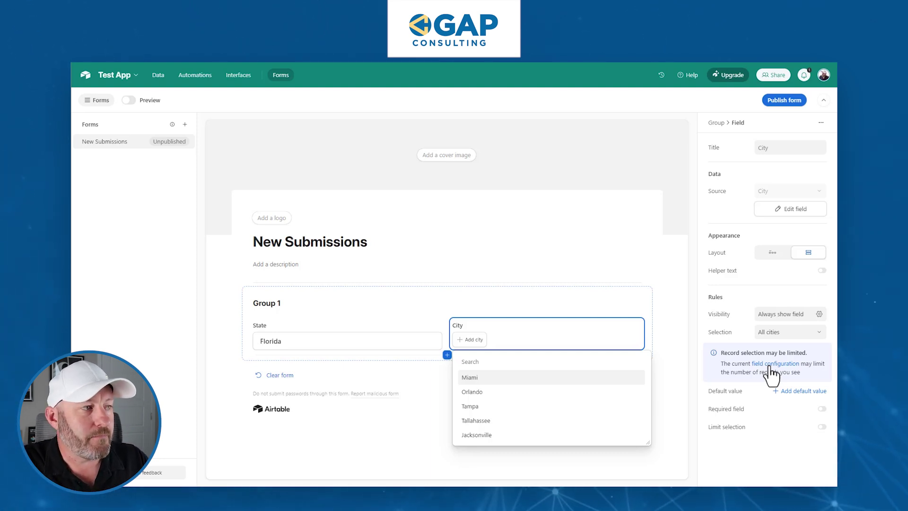
Step: Clear Florida and pick Bakersfield from the unfiltered city list
left_click(371, 343)
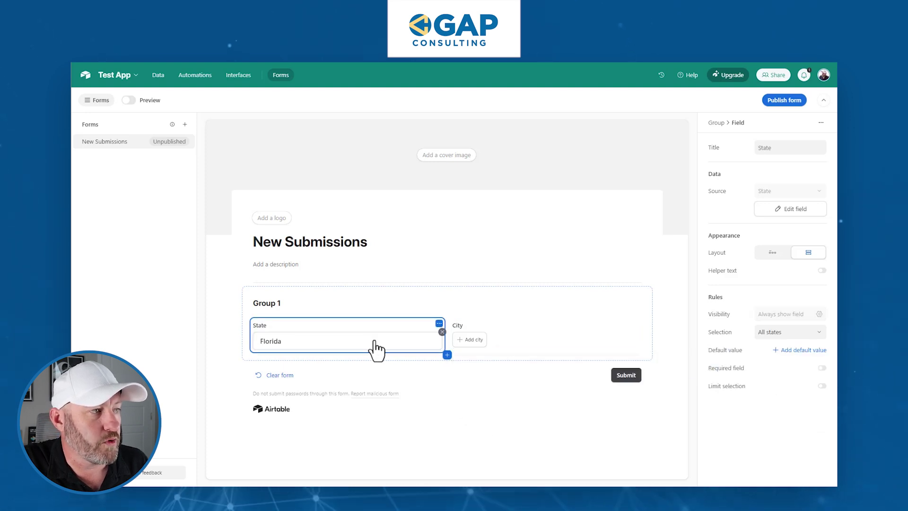
left_click(441, 332)
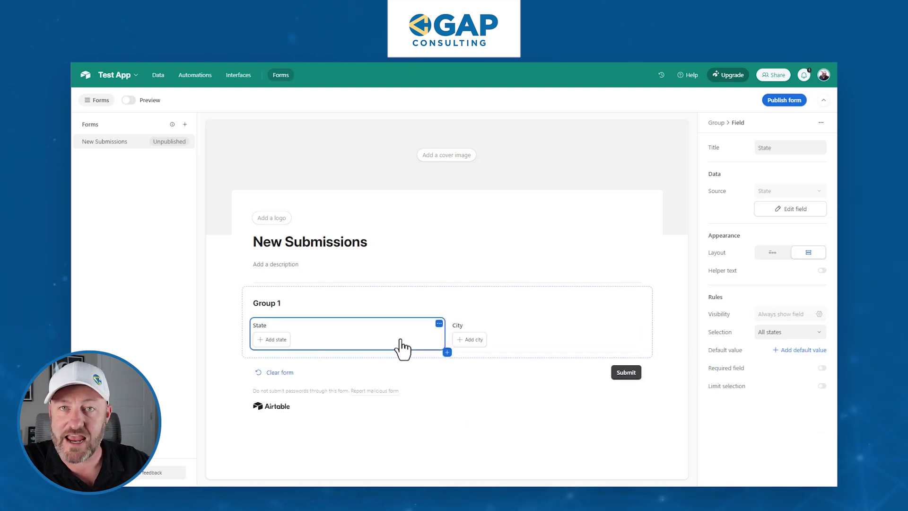
left_click(468, 340)
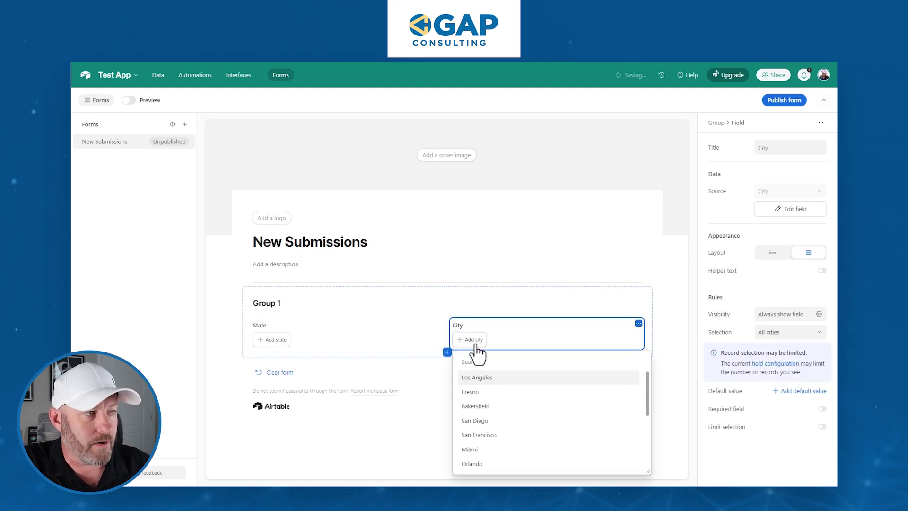
scroll(561, 439, "down", 3)
scroll(560, 445, "up", 3)
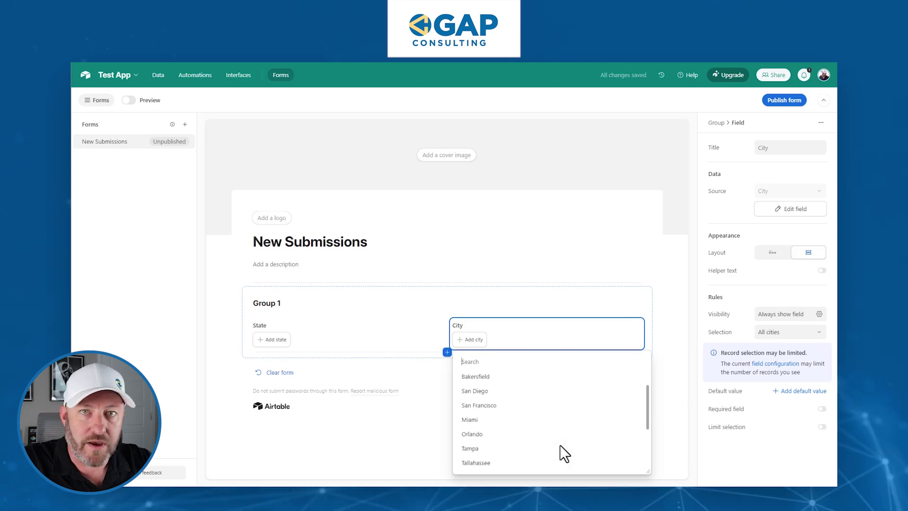
left_click(511, 406)
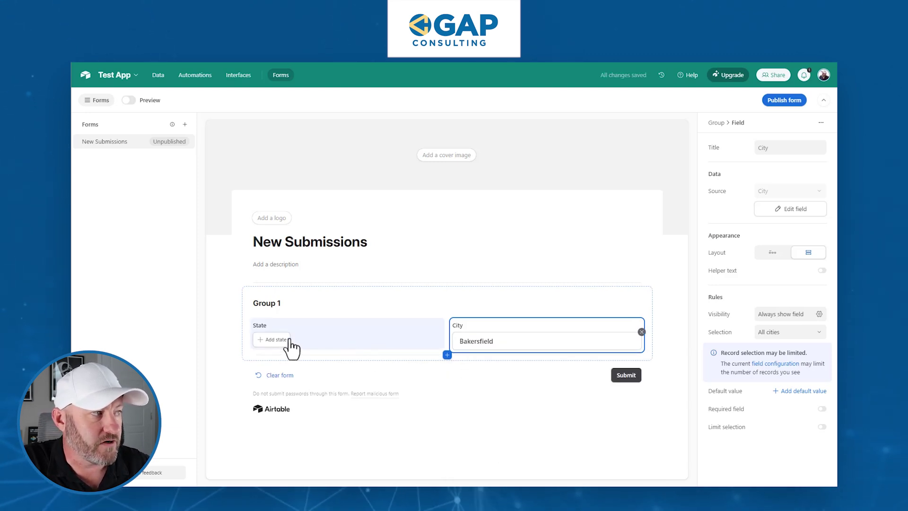
Step: Set State to Texas alongside Bakersfield, then remove both Texas and Bakersfield
left_click(276, 341)
left_click(275, 340)
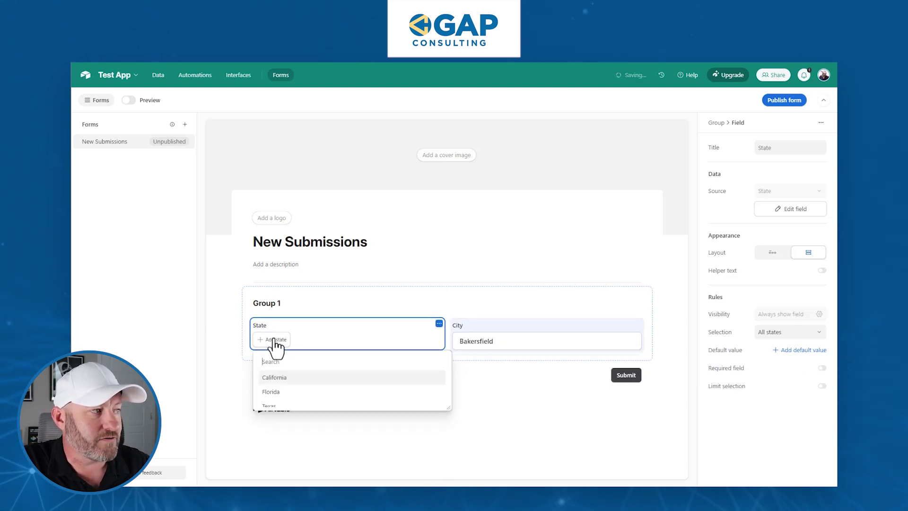
left_click(293, 406)
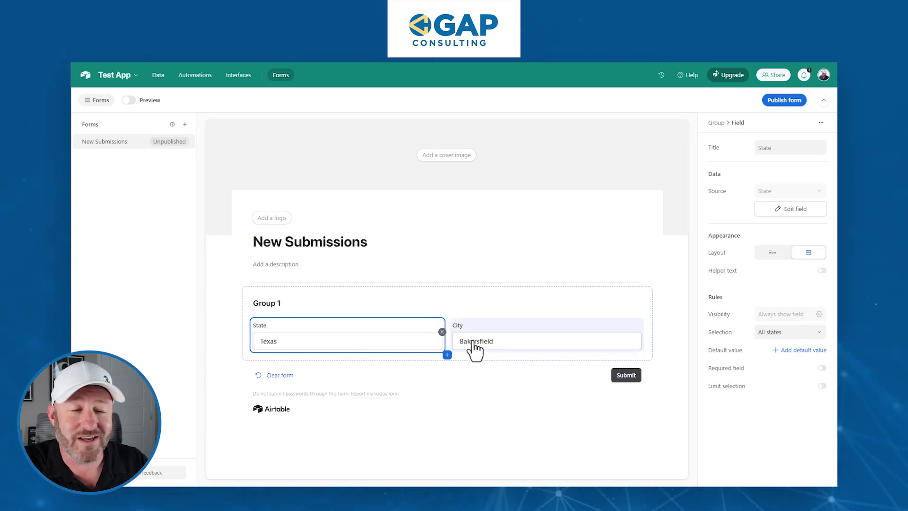
left_click(442, 332)
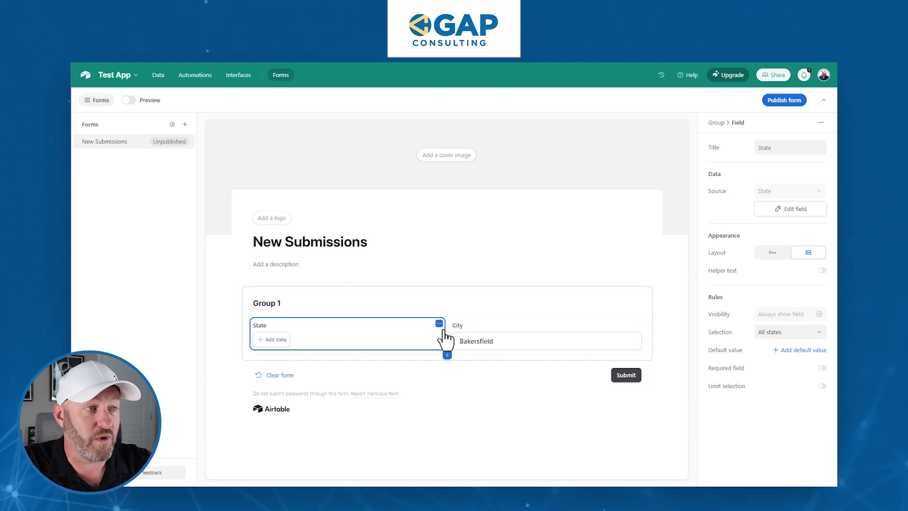
left_click(638, 344)
left_click(643, 340)
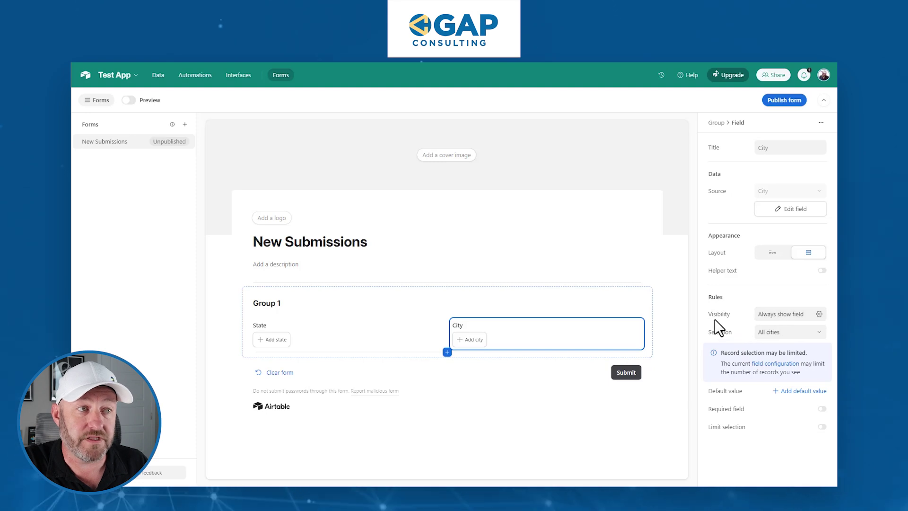
Step: Add a visibility condition so City shows only when State is not empty
left_click(782, 316)
left_click(593, 351)
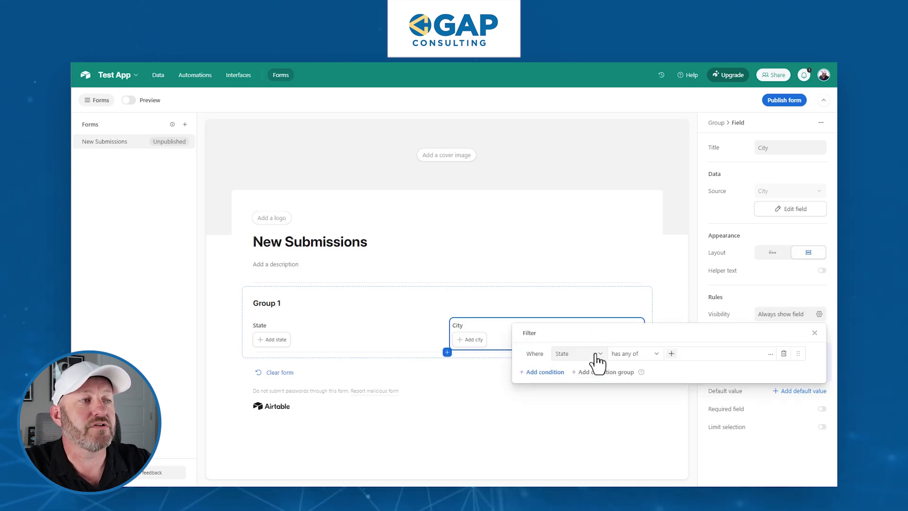
left_click(596, 356)
left_click(595, 355)
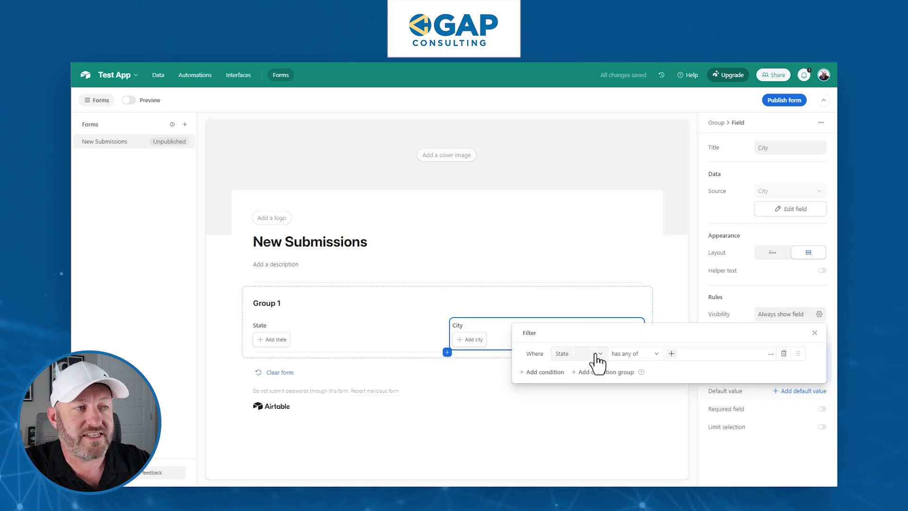
left_click(613, 355)
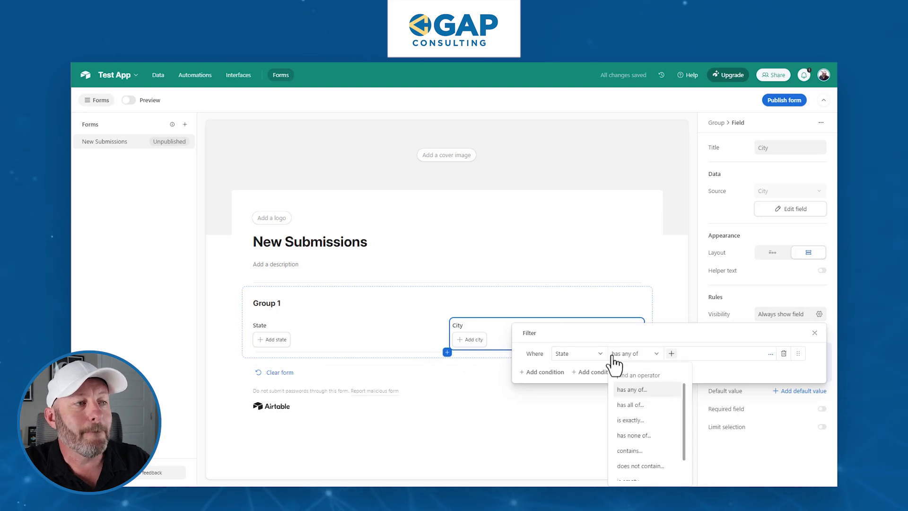
scroll(655, 435, "down", 2)
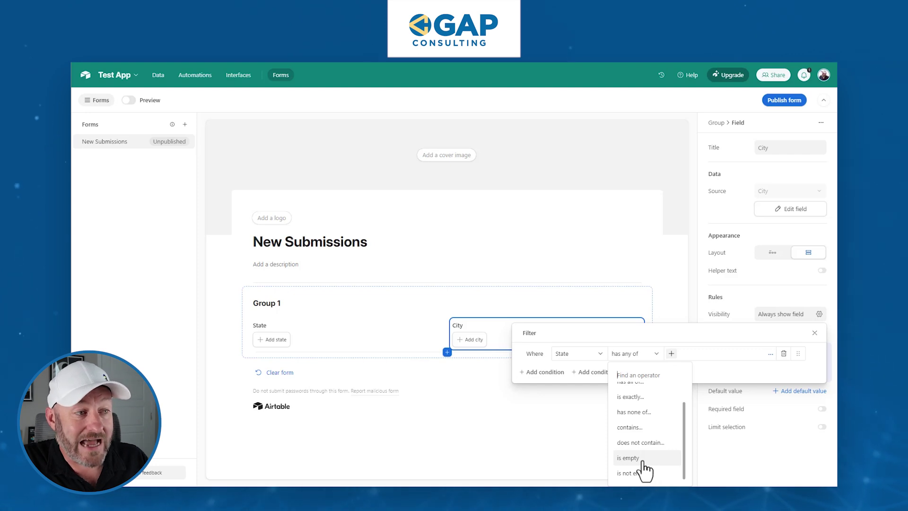
left_click(642, 473)
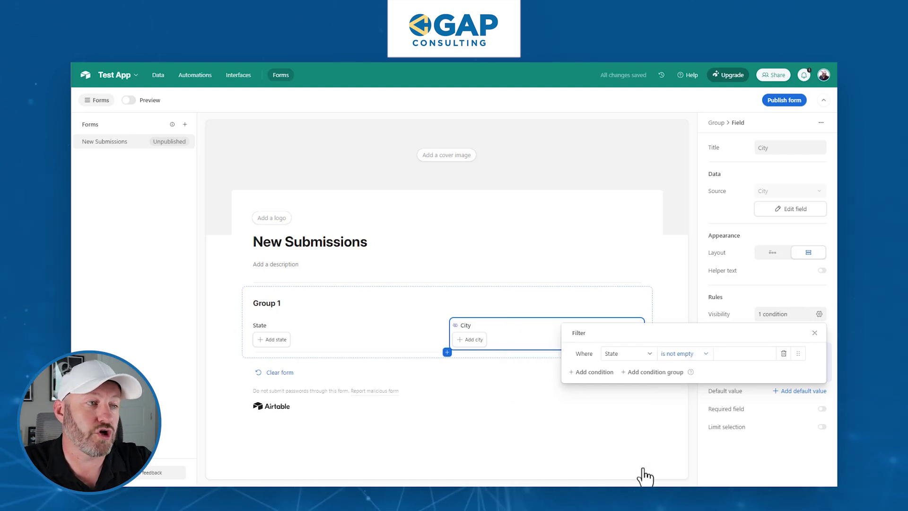
left_click(646, 374)
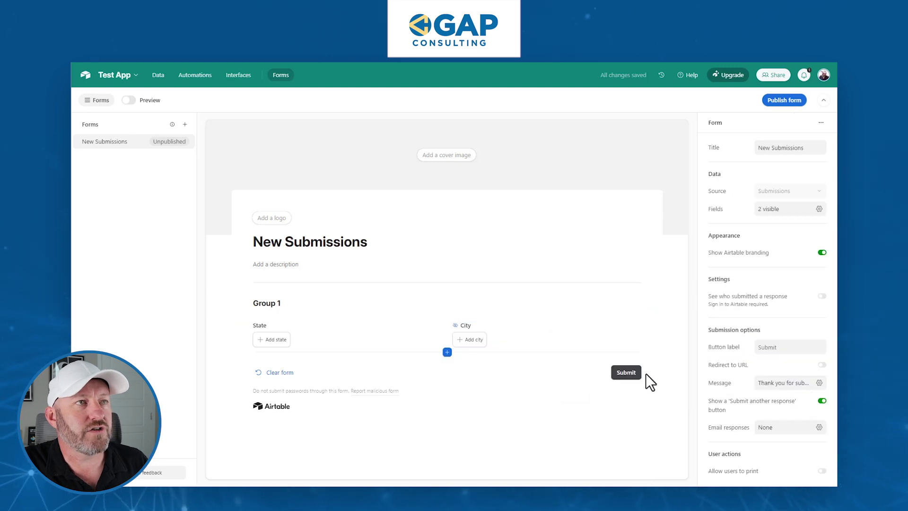
Step: Publish the form to anyone on the web, copy its link and paste it into a new tab
left_click(789, 98)
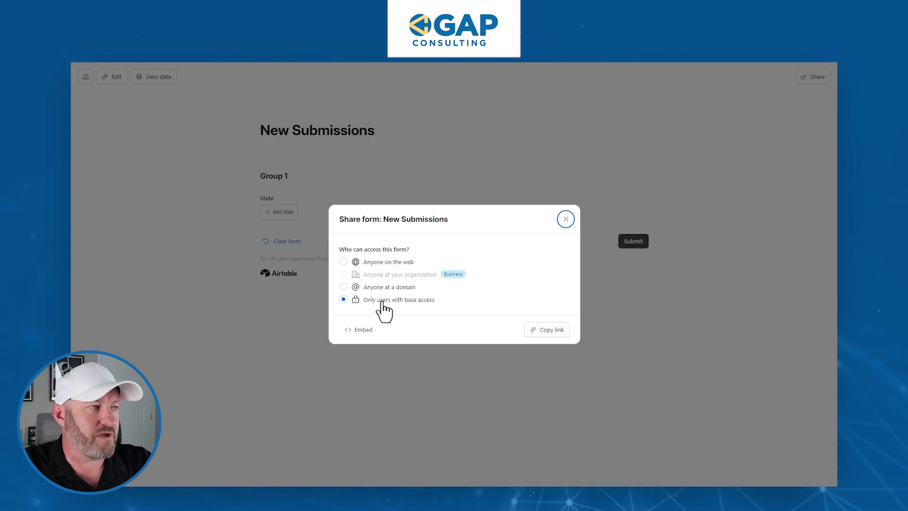
left_click(381, 262)
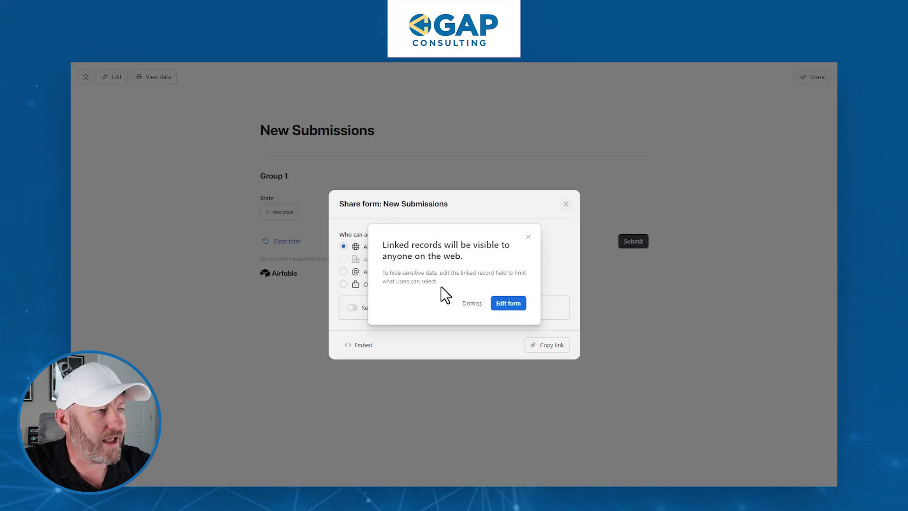
left_click(466, 305)
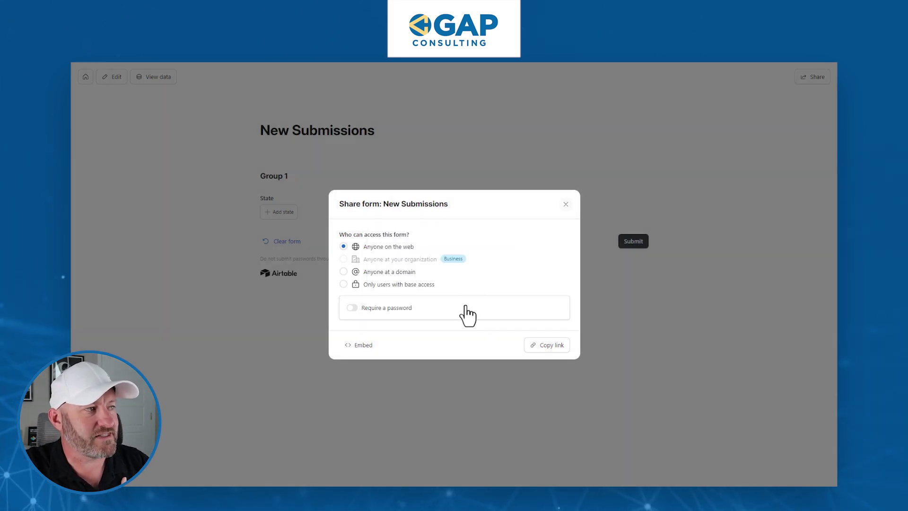
left_click(558, 350)
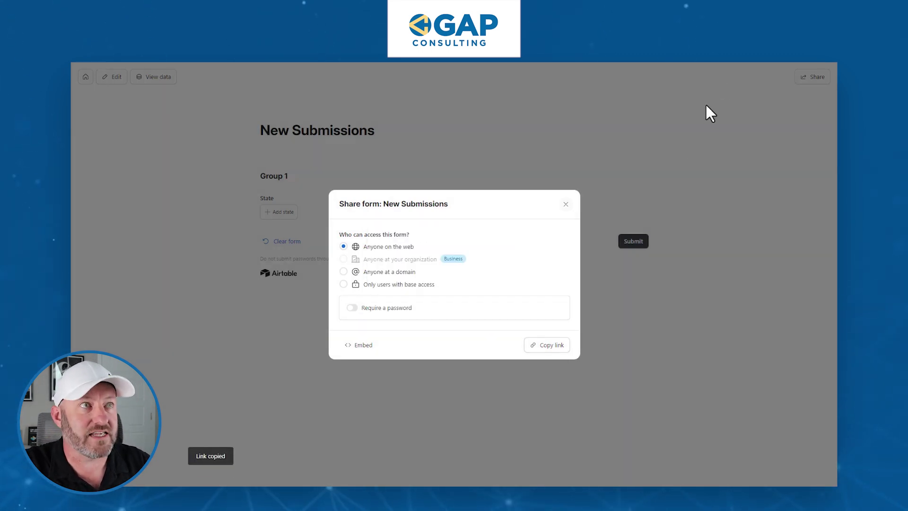
key("ctrl+t")
key("ctrl+v")
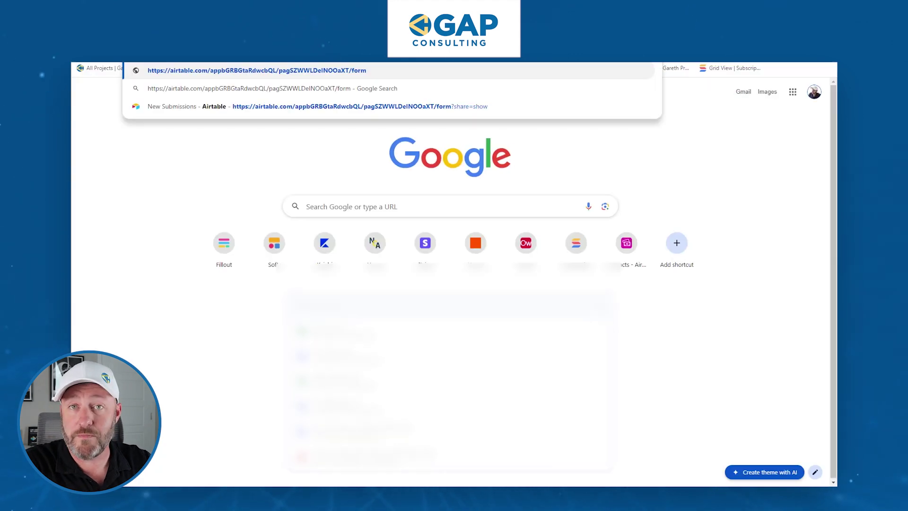
Step: On the published form, submit a response with state Florida and city Tampa
key("Return")
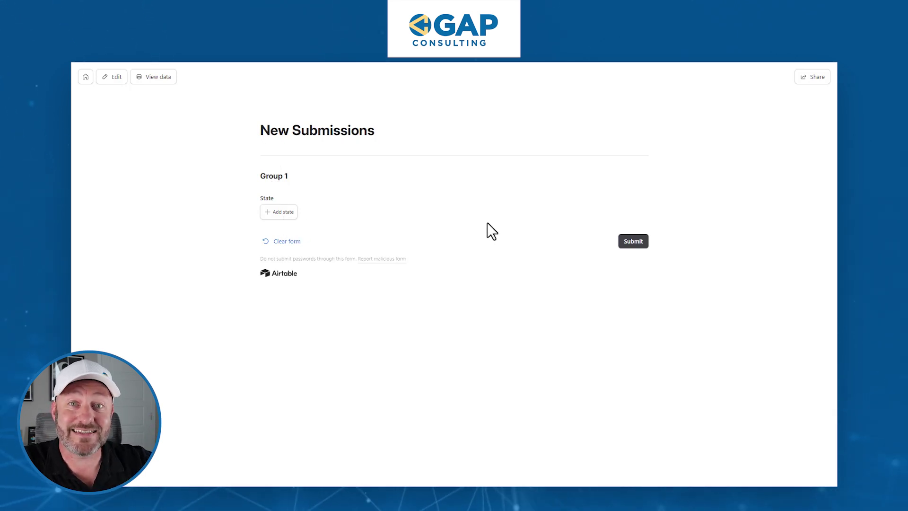
left_click(283, 212)
left_click(288, 264)
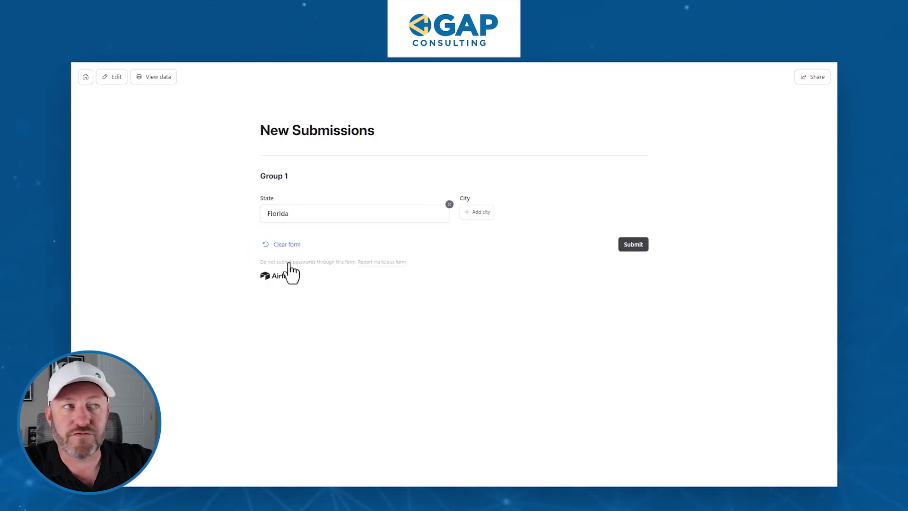
left_click(476, 213)
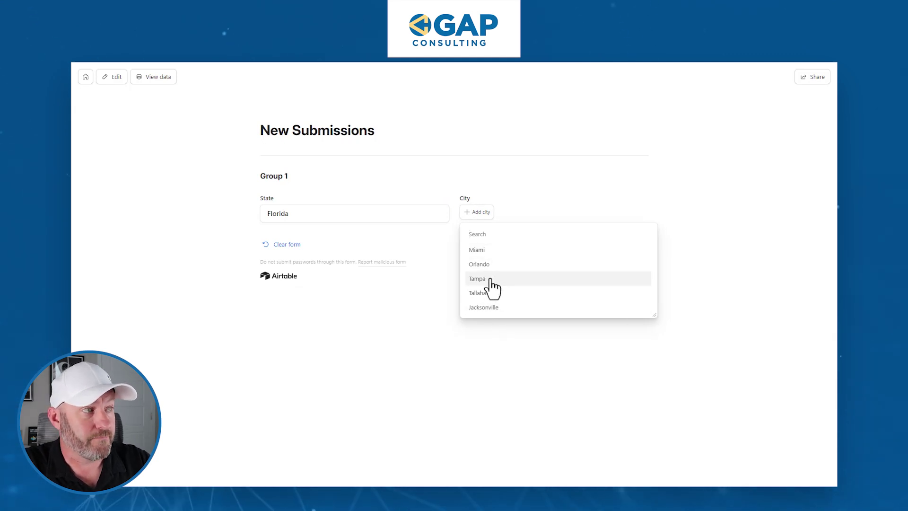
left_click(490, 280)
left_click(634, 250)
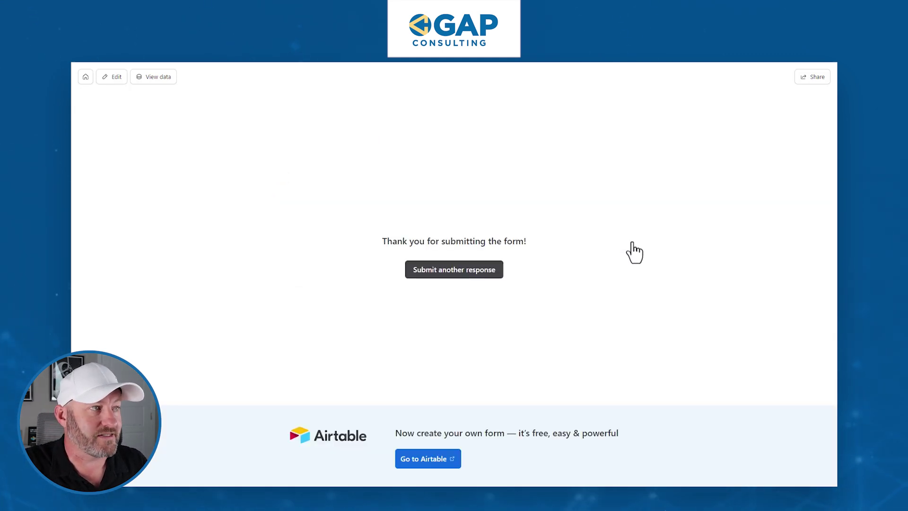
Step: Start another response and choose Texas as the state and Austin as the city
left_click(431, 284)
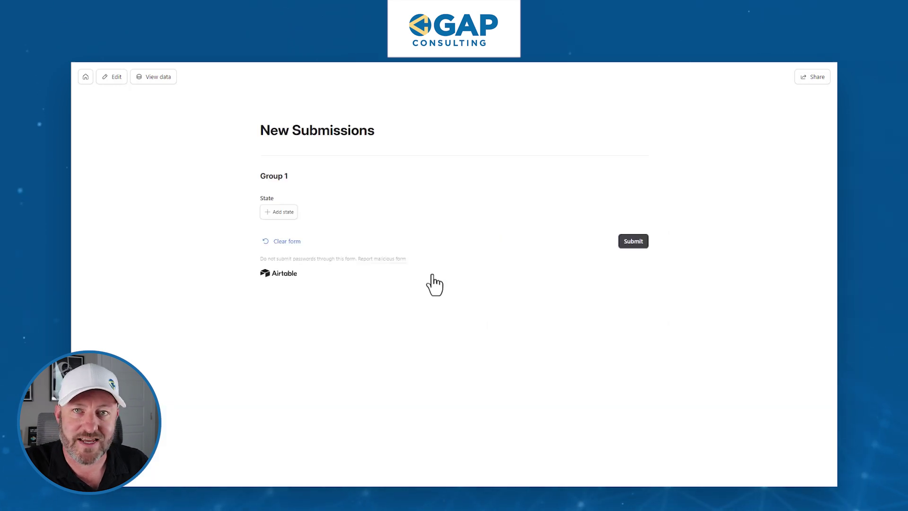
left_click(279, 211)
left_click(291, 279)
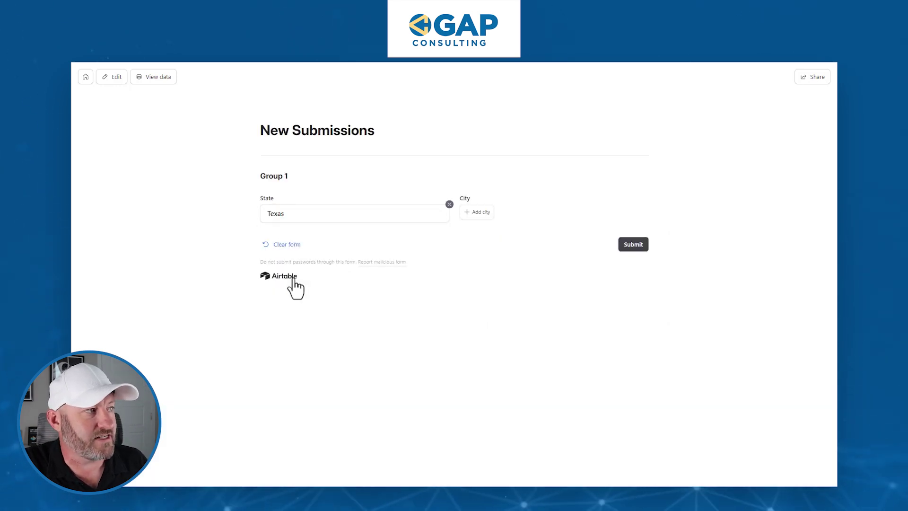
left_click(465, 213)
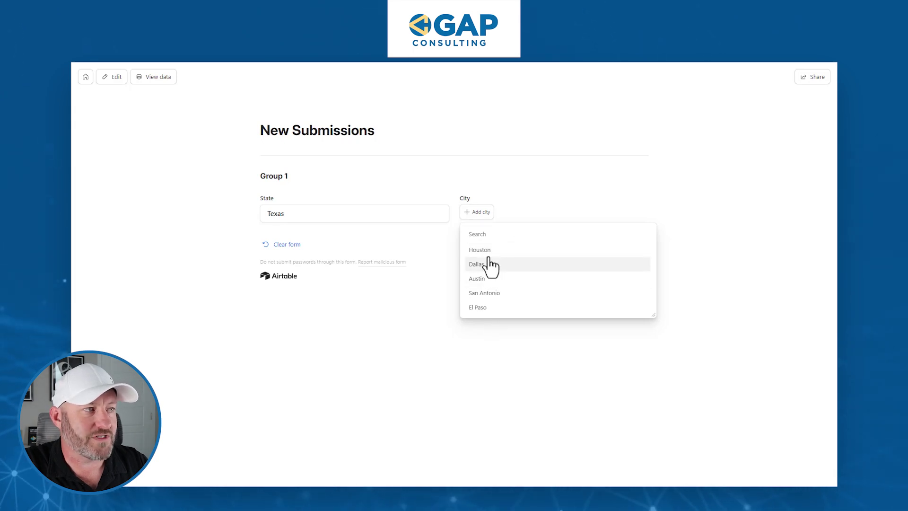
left_click(489, 282)
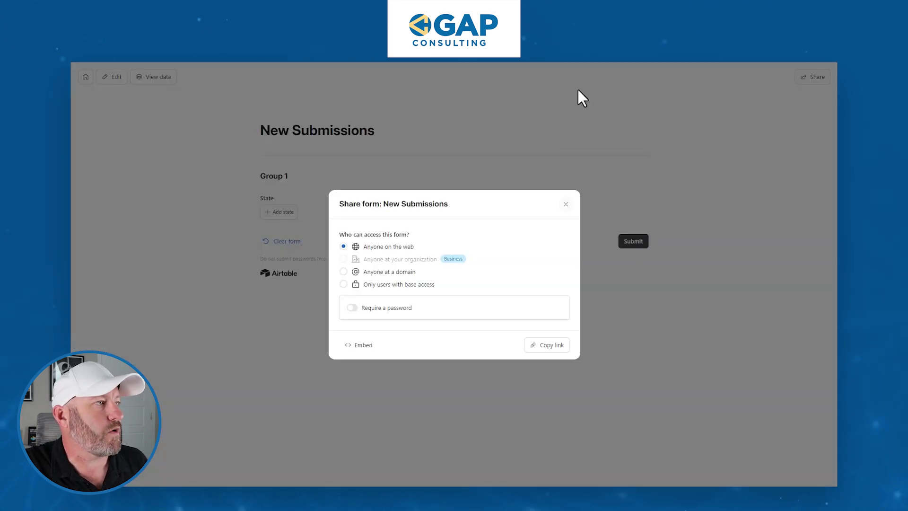
Step: Check the Florida–Tampa and Texas–Austin records in Submissions, then reopen the City field's settings
left_click(258, 169)
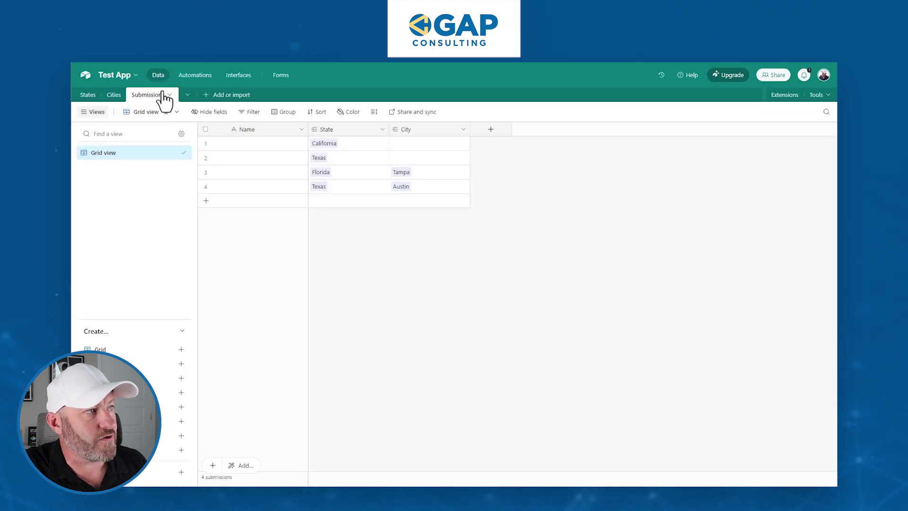
left_click(338, 174)
left_click(434, 170)
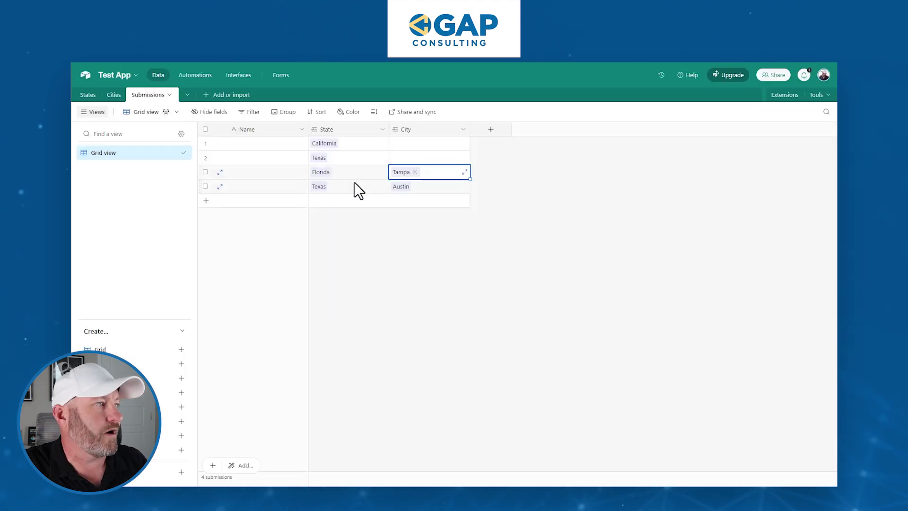
left_click(368, 184)
left_click(434, 186)
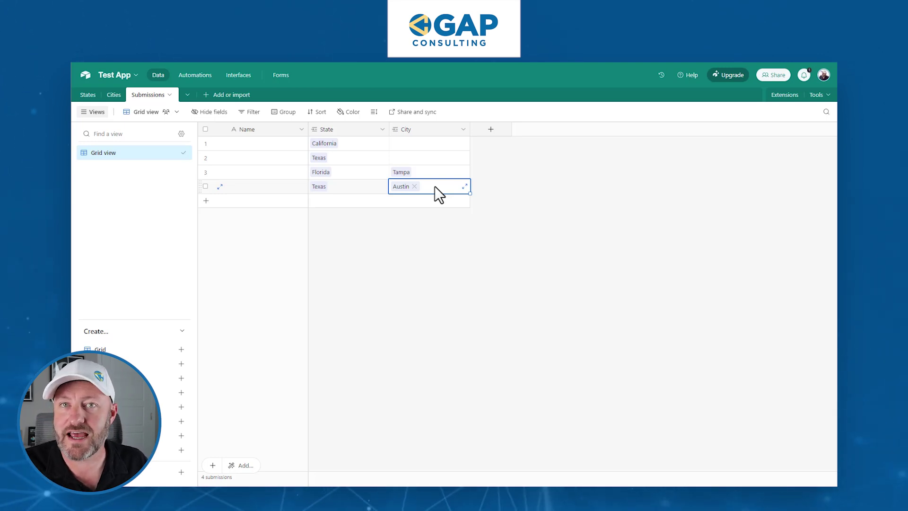
double_click(427, 131)
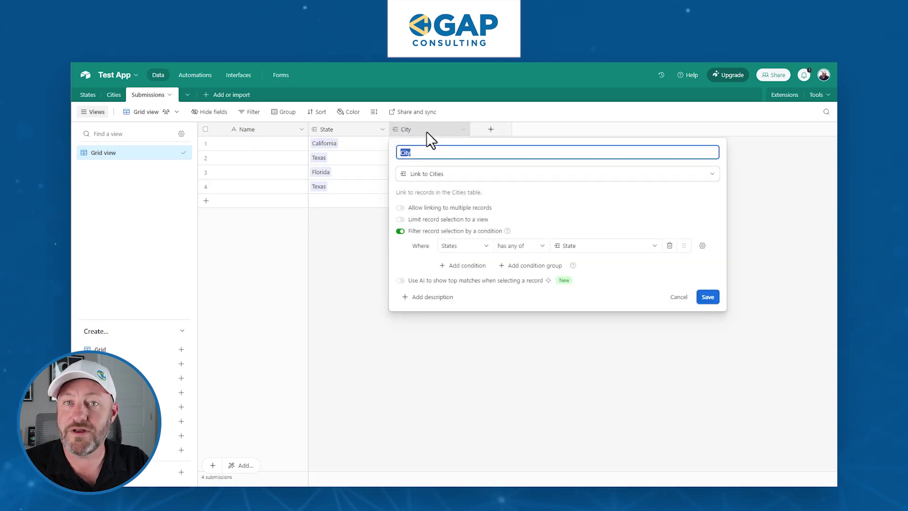